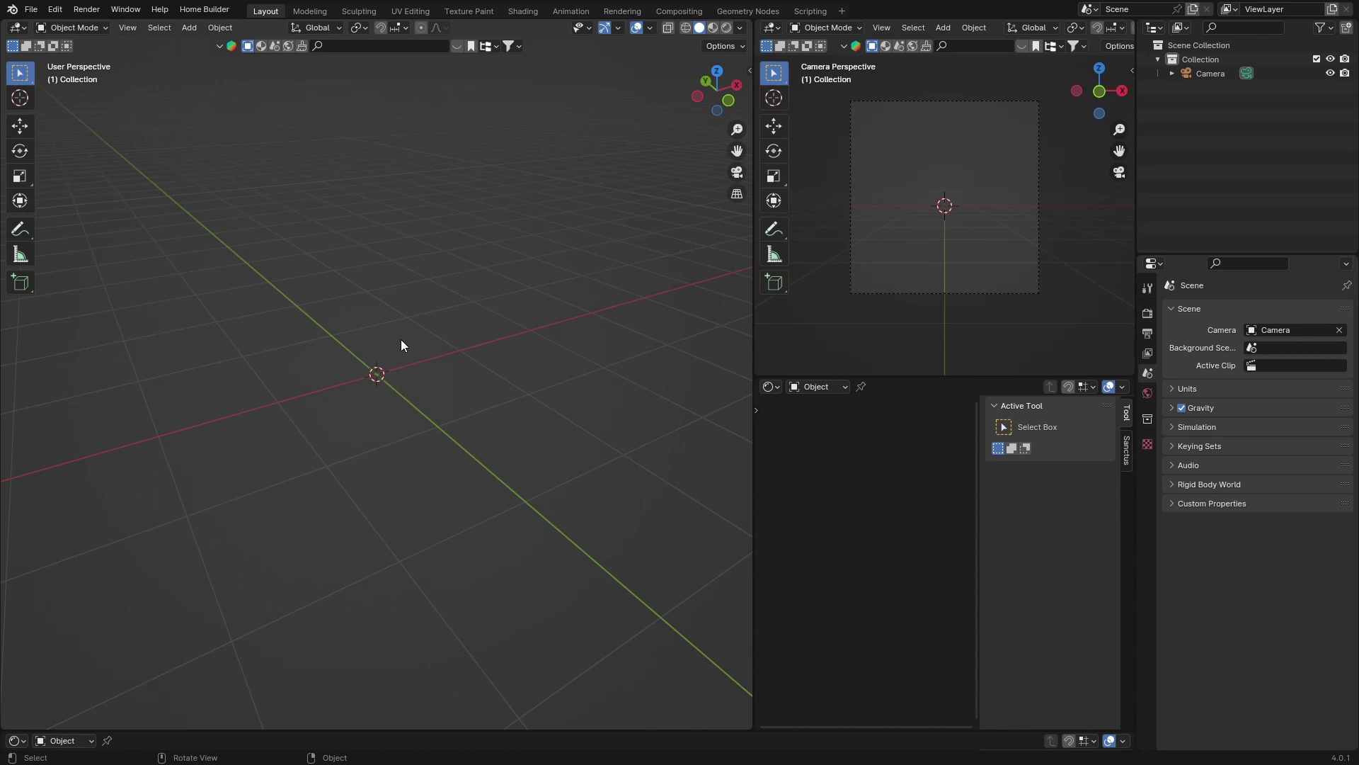
Add a plane mesh to the empty scene and scale it up beyond its default size
key(shift+a)
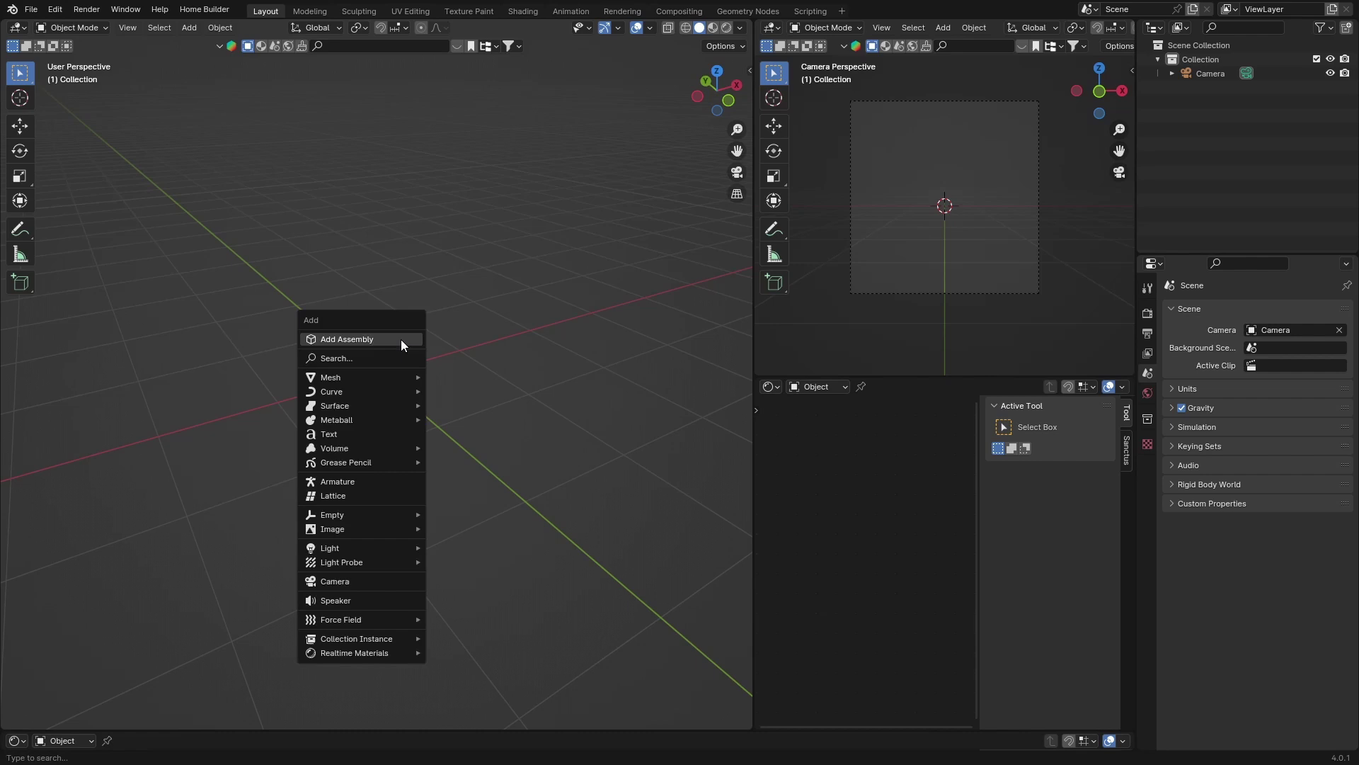
click(460, 378)
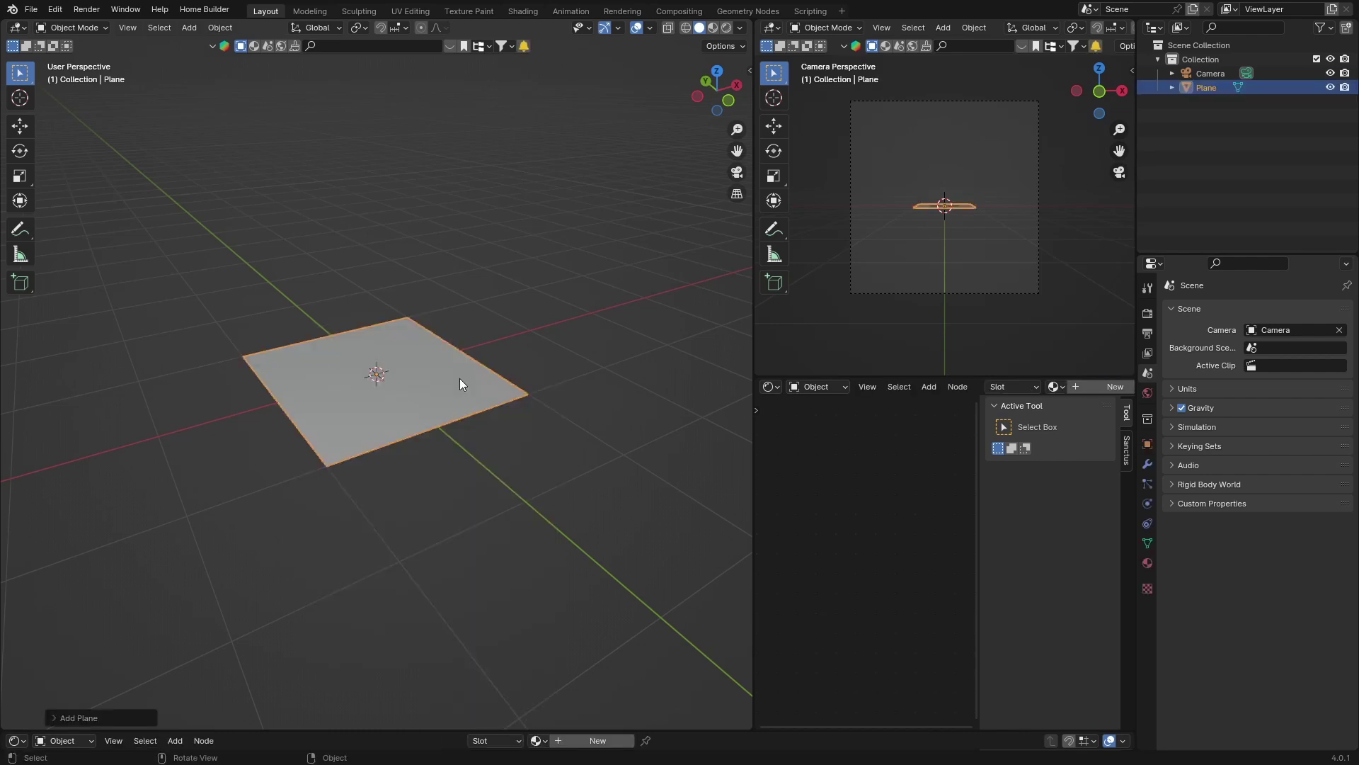
key(s)
click(622, 372)
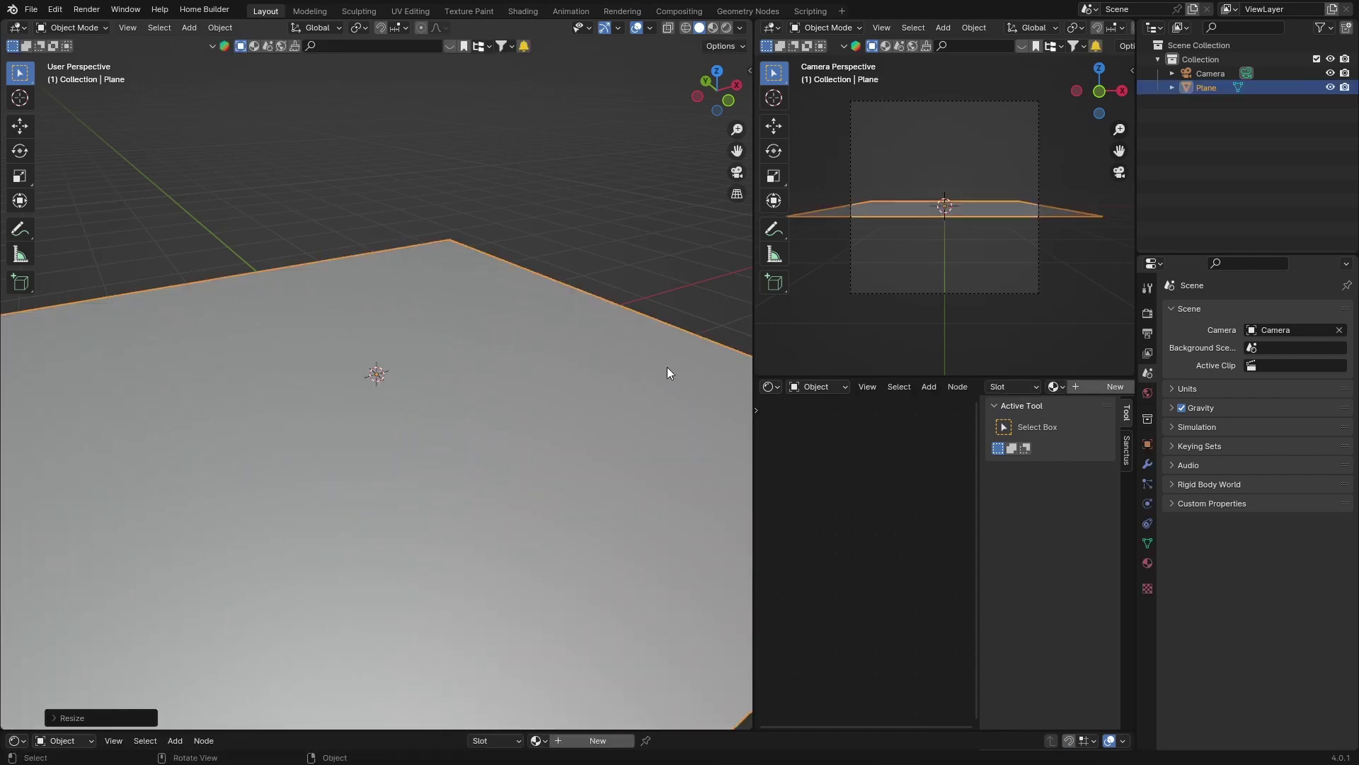
key(ctrl+z)
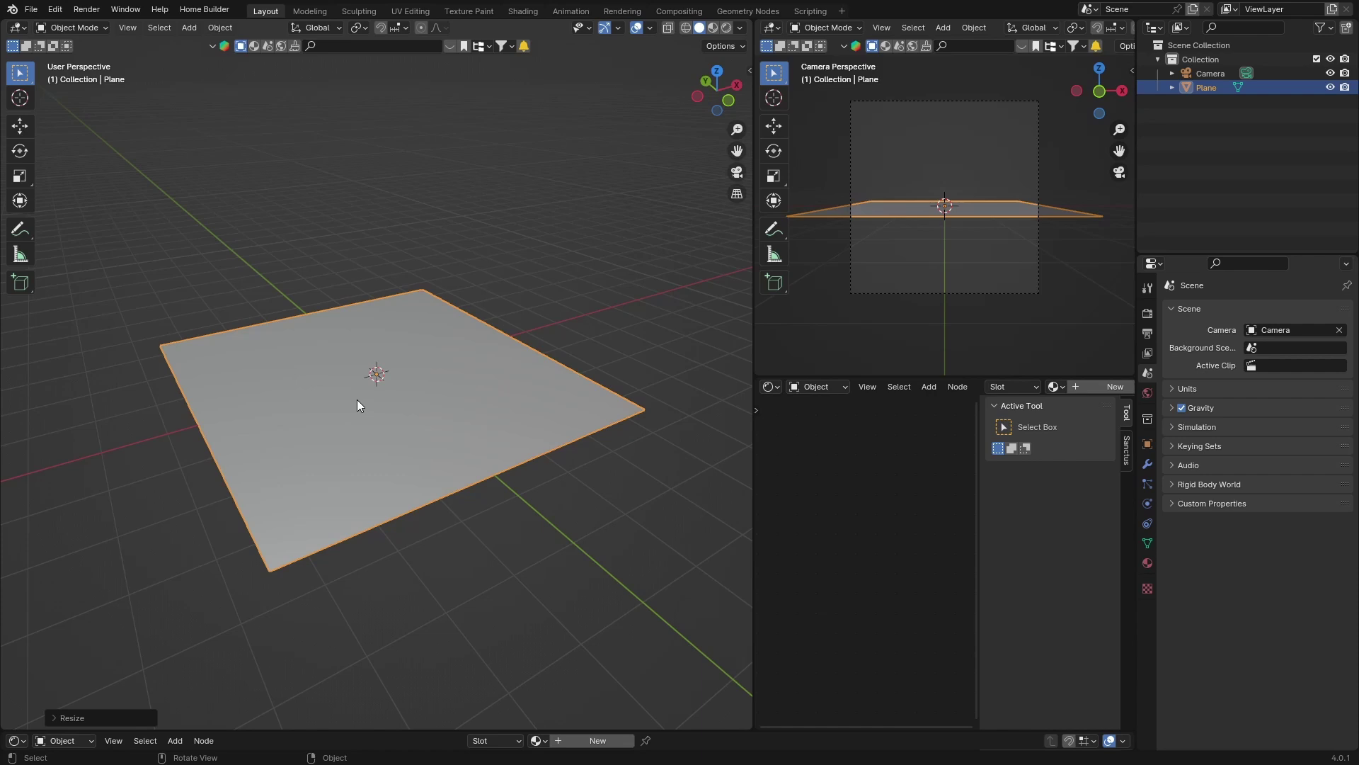
Subdivide the plane's face with 30 cuts in Edit Mode, then return to Object Mode
key(Tab)
right_click(358, 400)
click(307, 379)
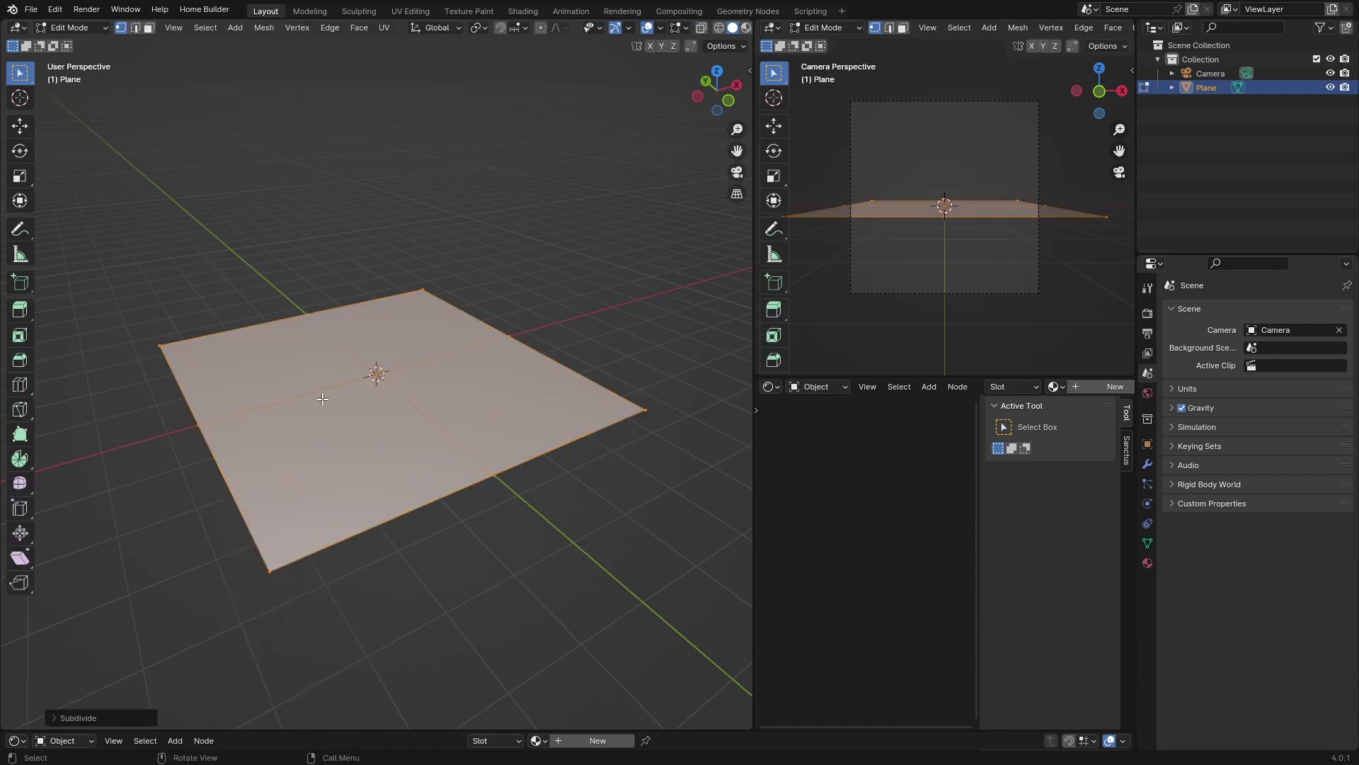
click(57, 720)
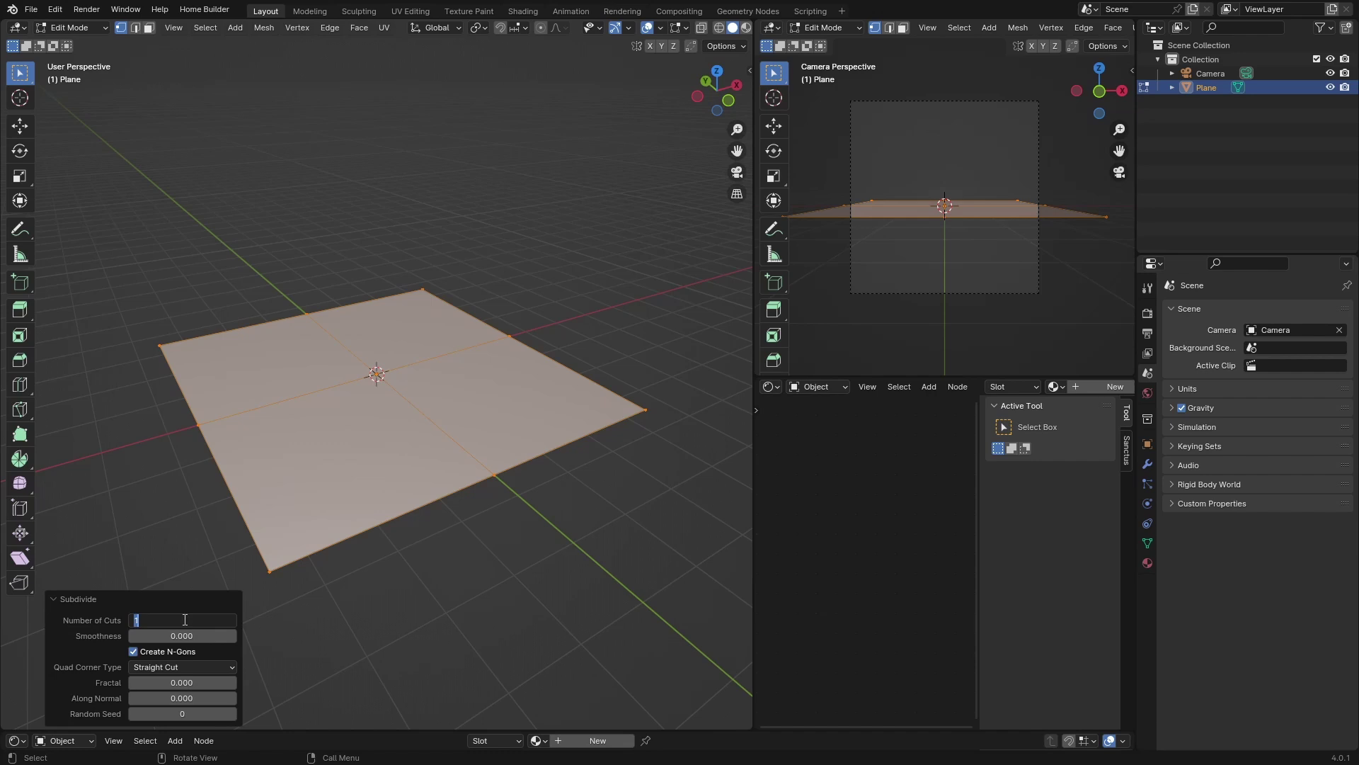
text(30)
key(Return)
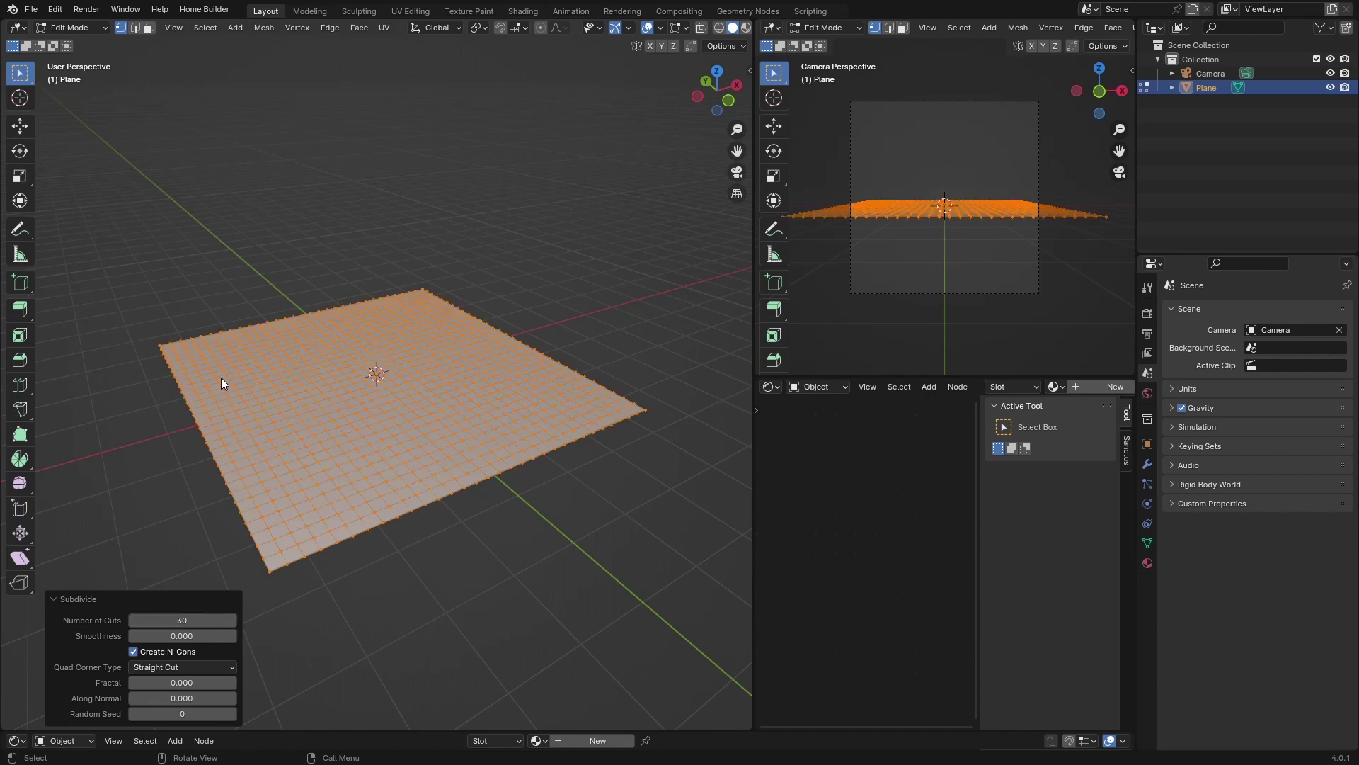
key(Tab)
middle_drag(243, 370, 239, 339)
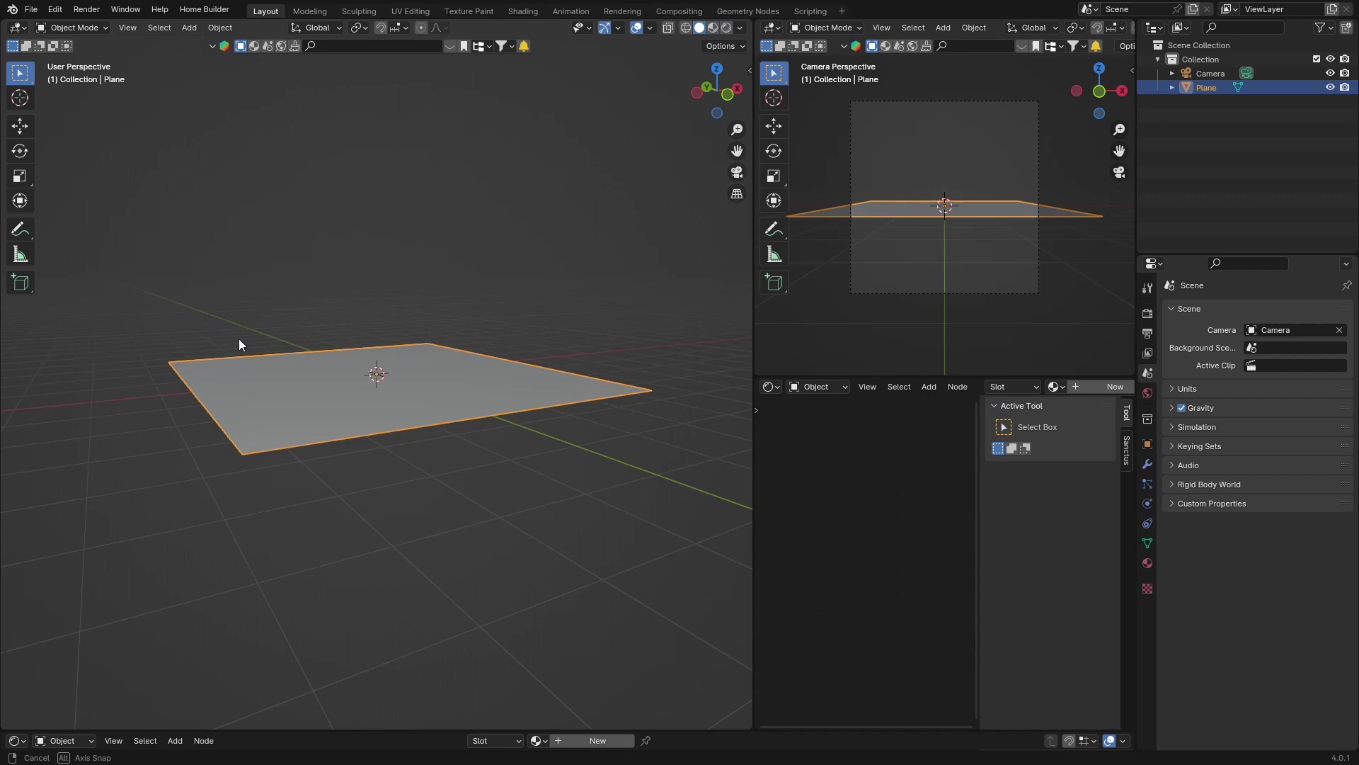
Add a Subdivision Surface modifier and then a Wave modifier to the plane
click(1147, 464)
click(1216, 307)
click(1168, 307)
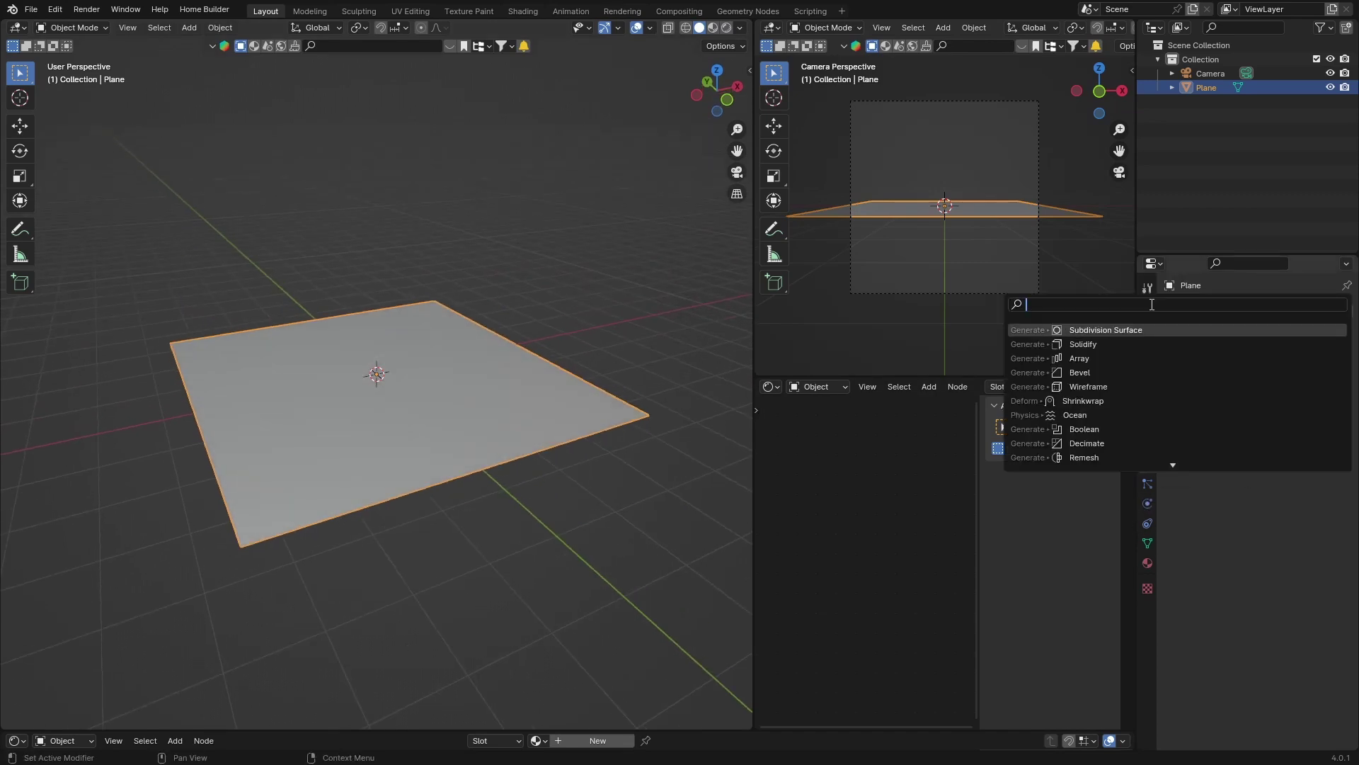
text(sub)
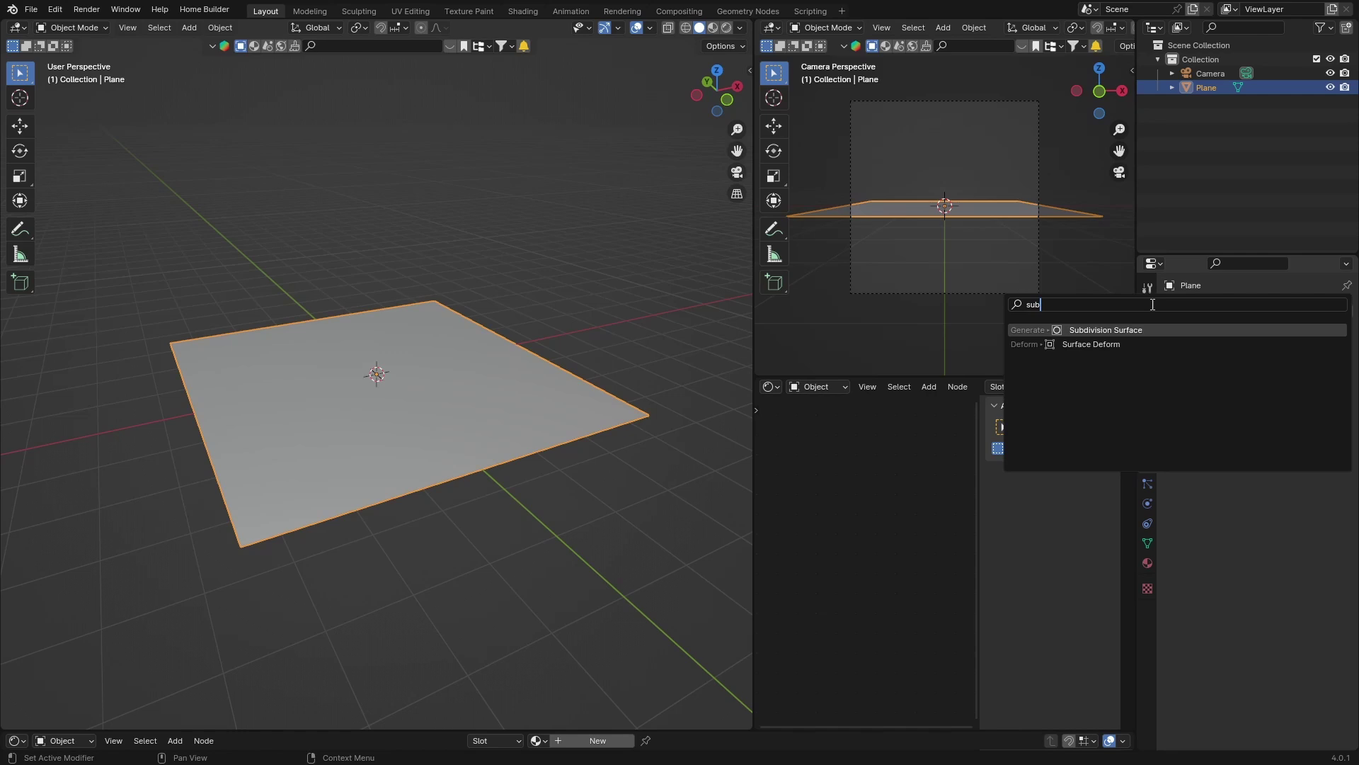
key(Return)
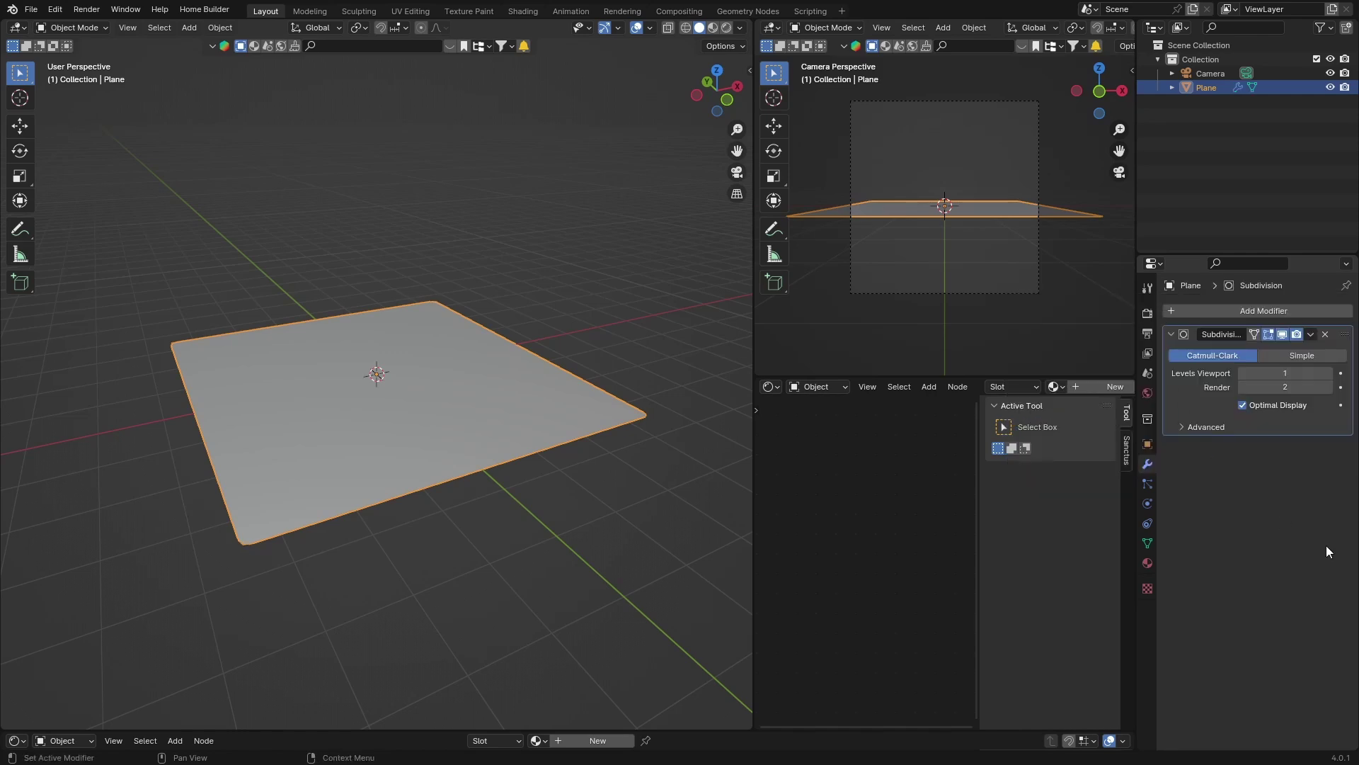
click(1244, 308)
text(wave)
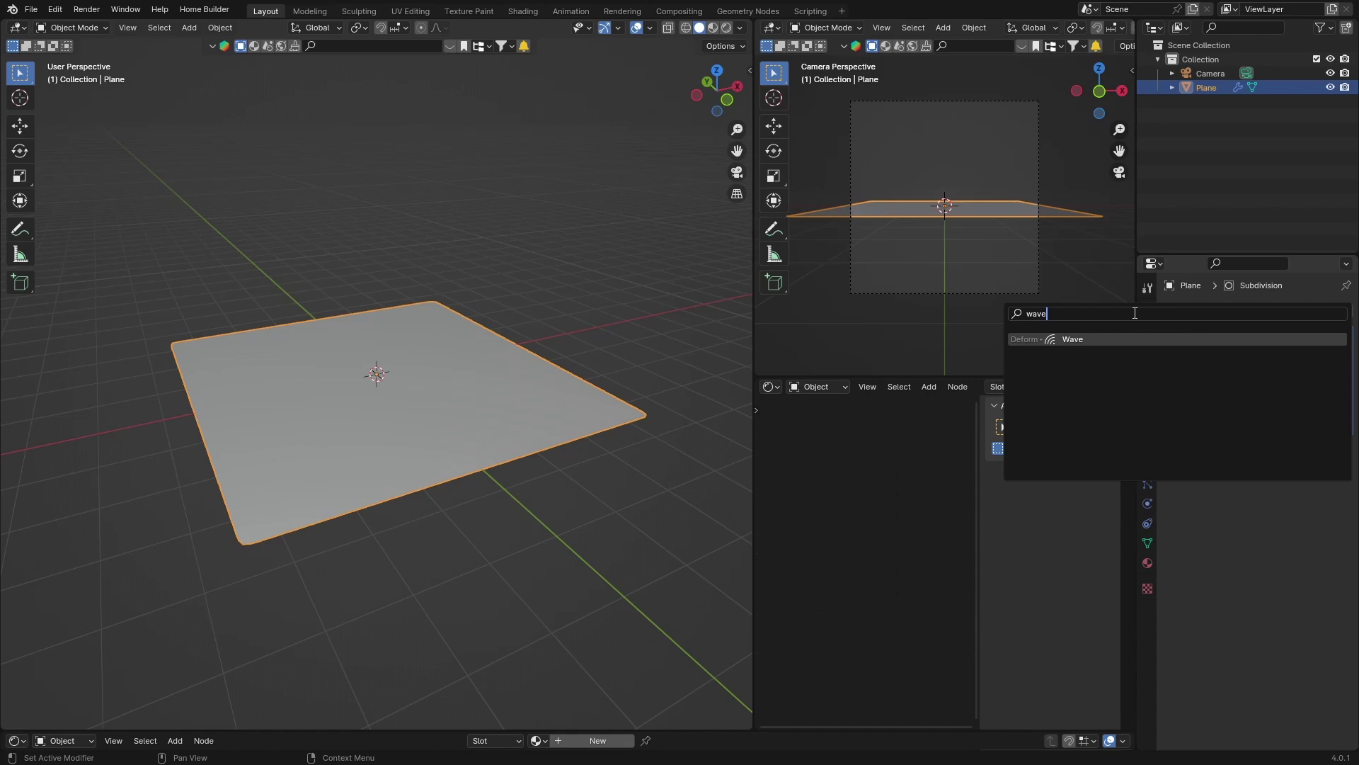
key(Return)
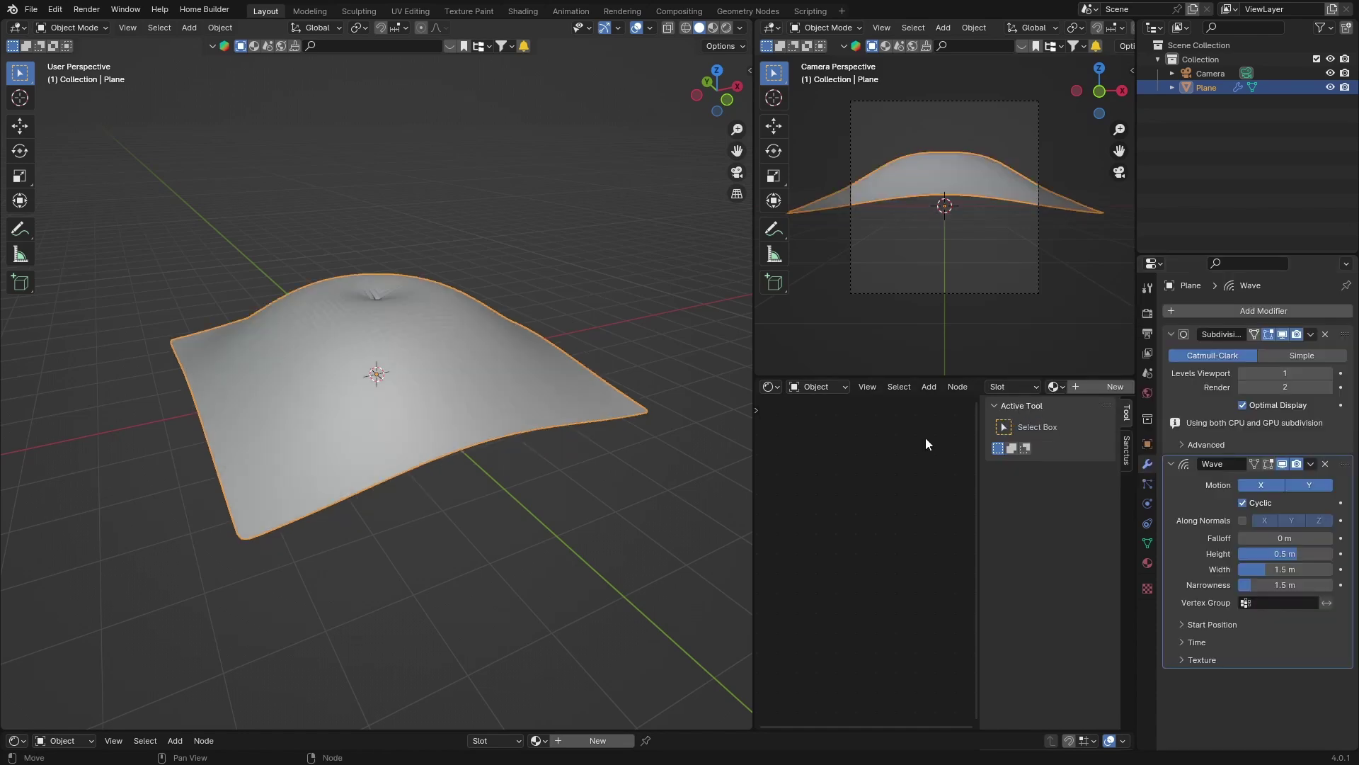
Make the bottom area a taller Timeline, play the wave animation, and rewind to frame 0
click(16, 741)
click(201, 615)
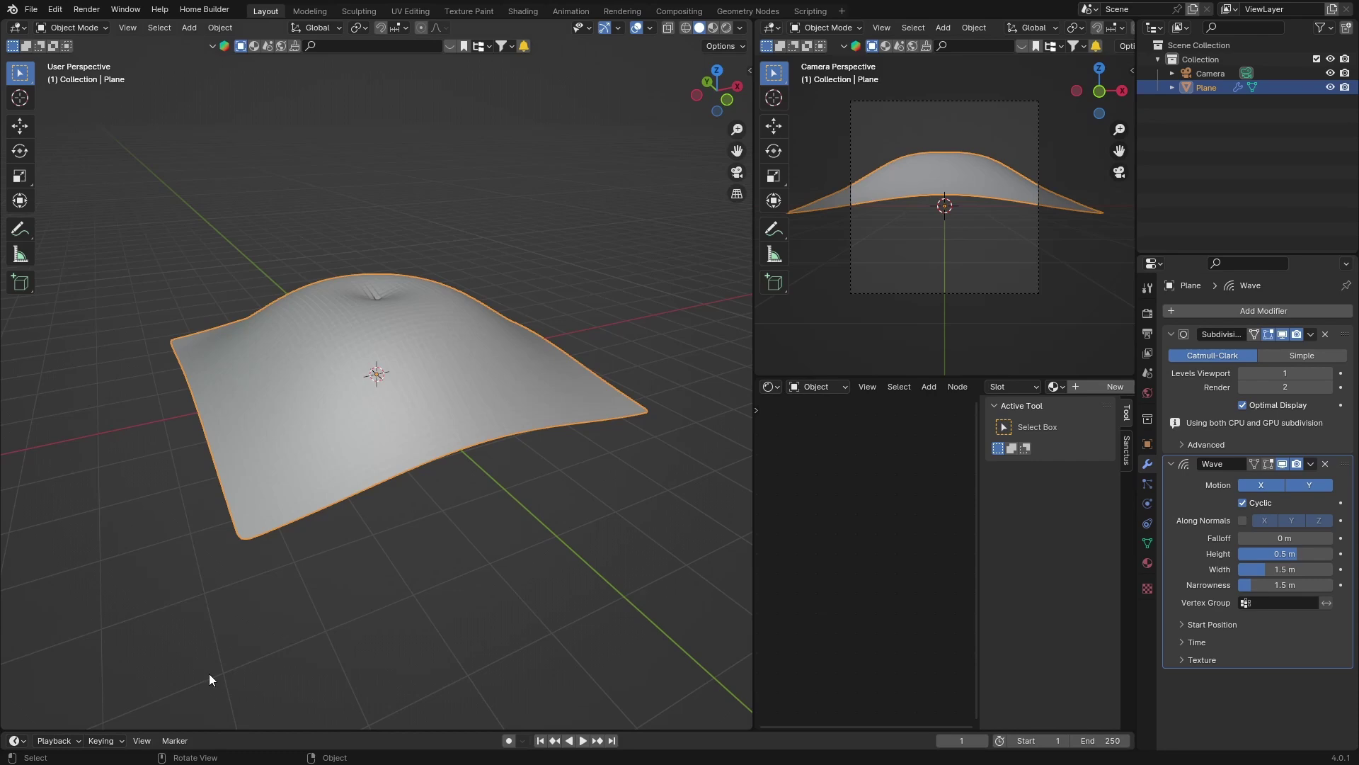
drag(218, 731, 219, 555)
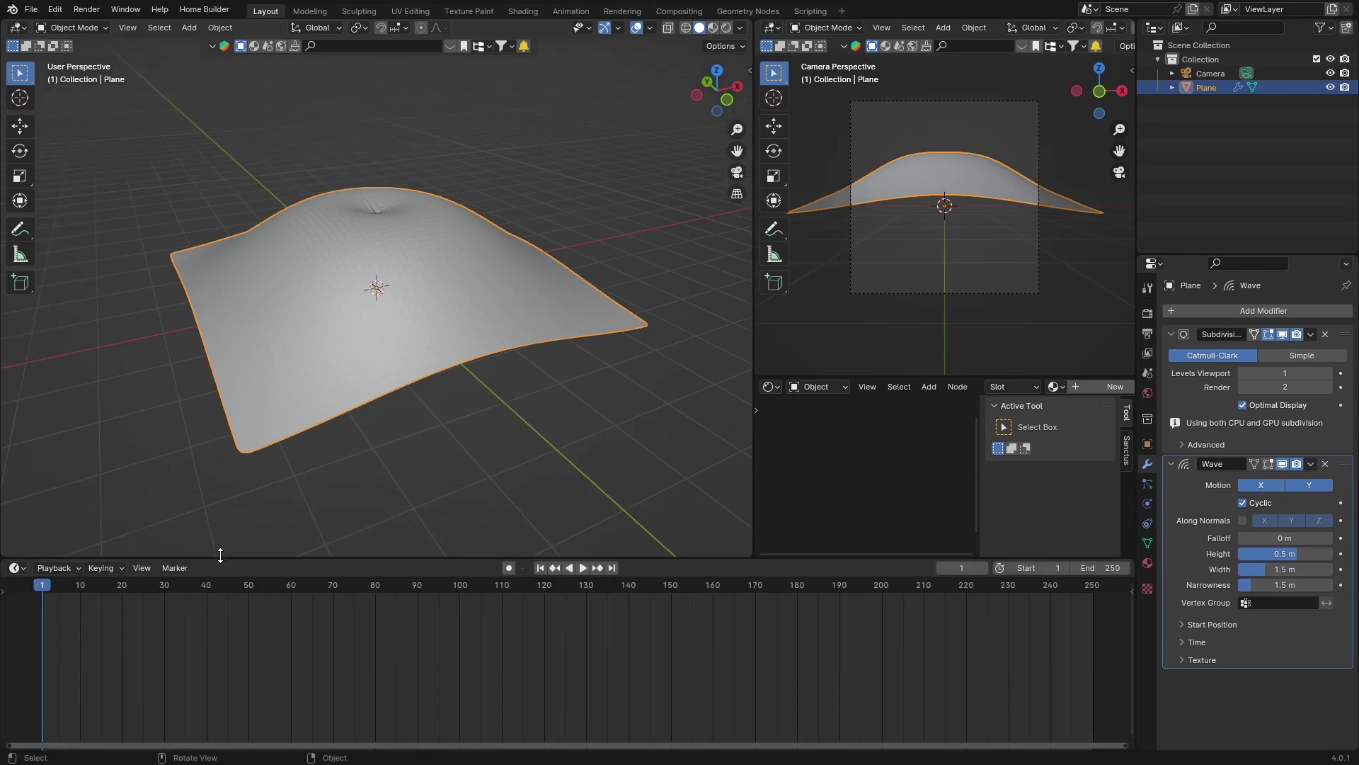
key(space)
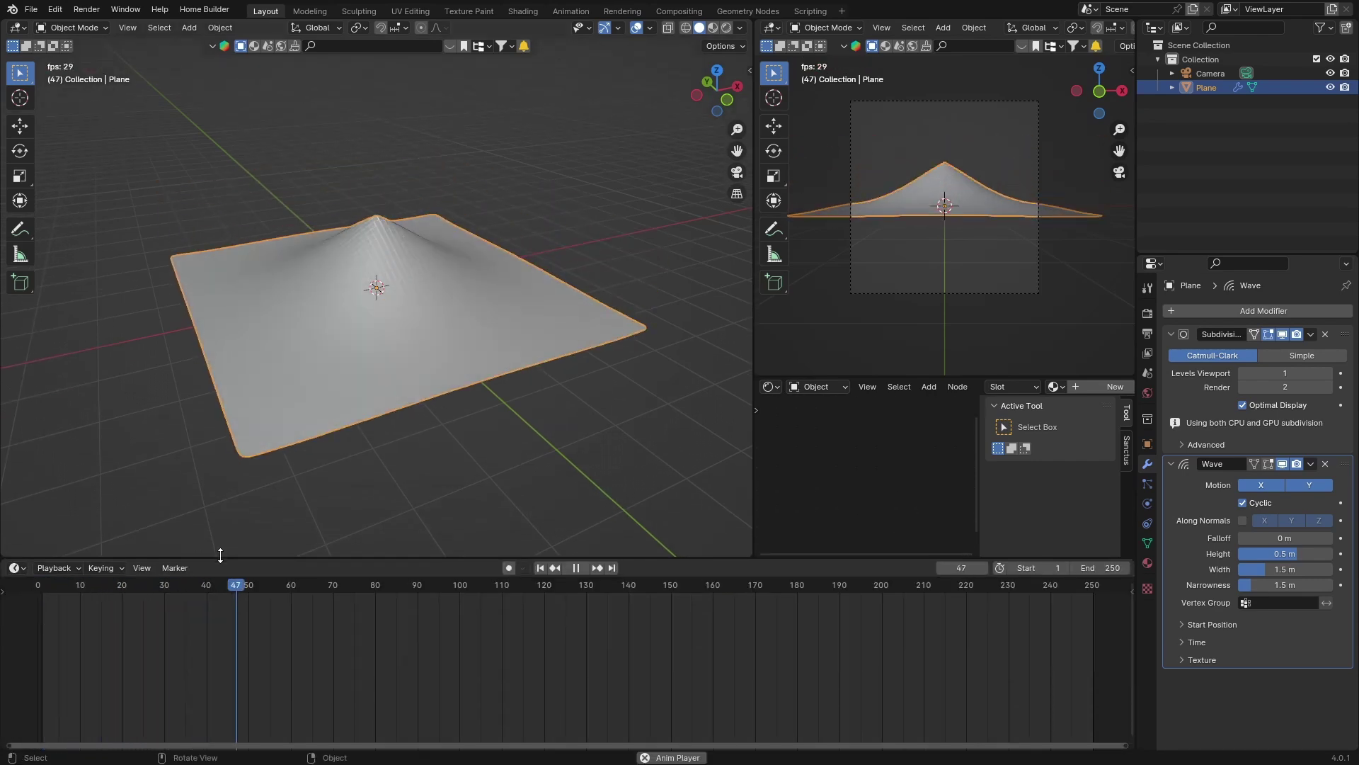
key(space)
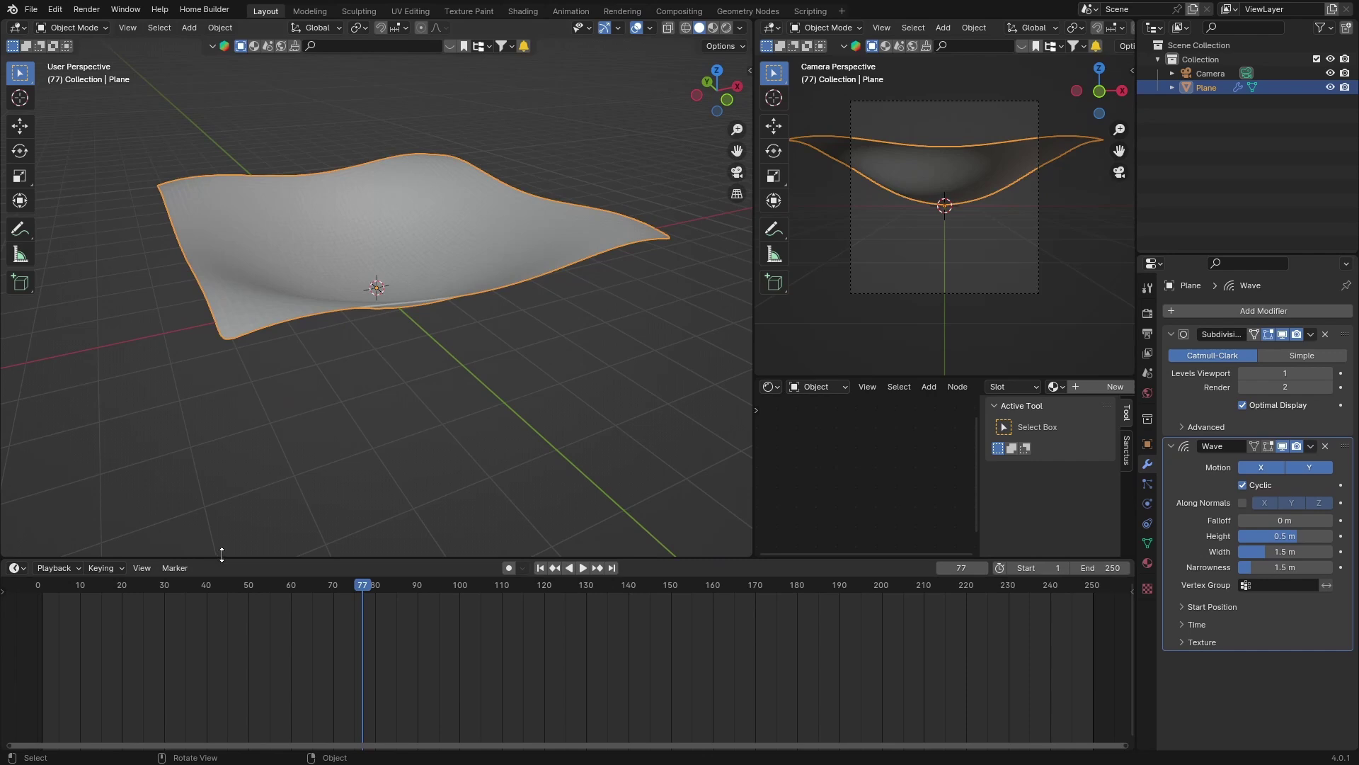
drag(359, 583, 38, 584)
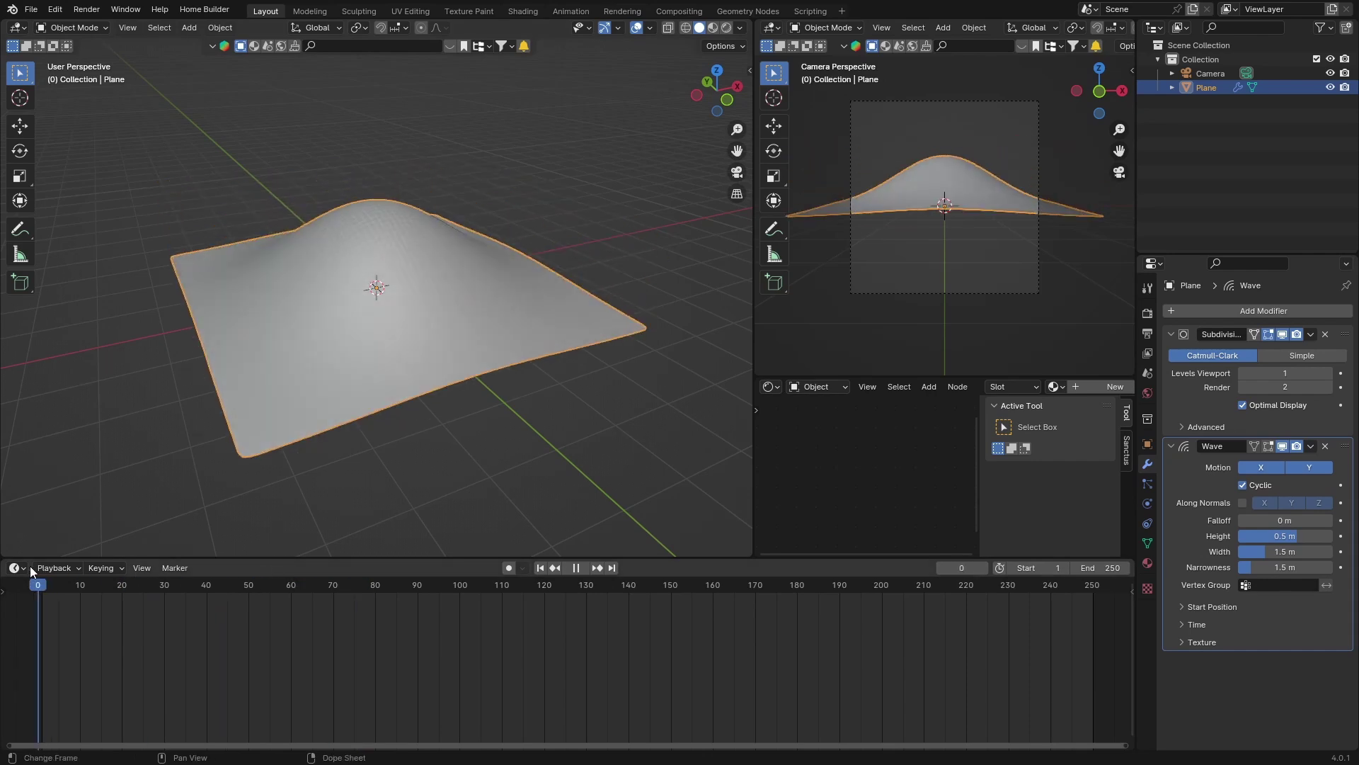
Set the Wave modifier's Speed to 0.02, play the slower ripple, and rewind
click(1181, 624)
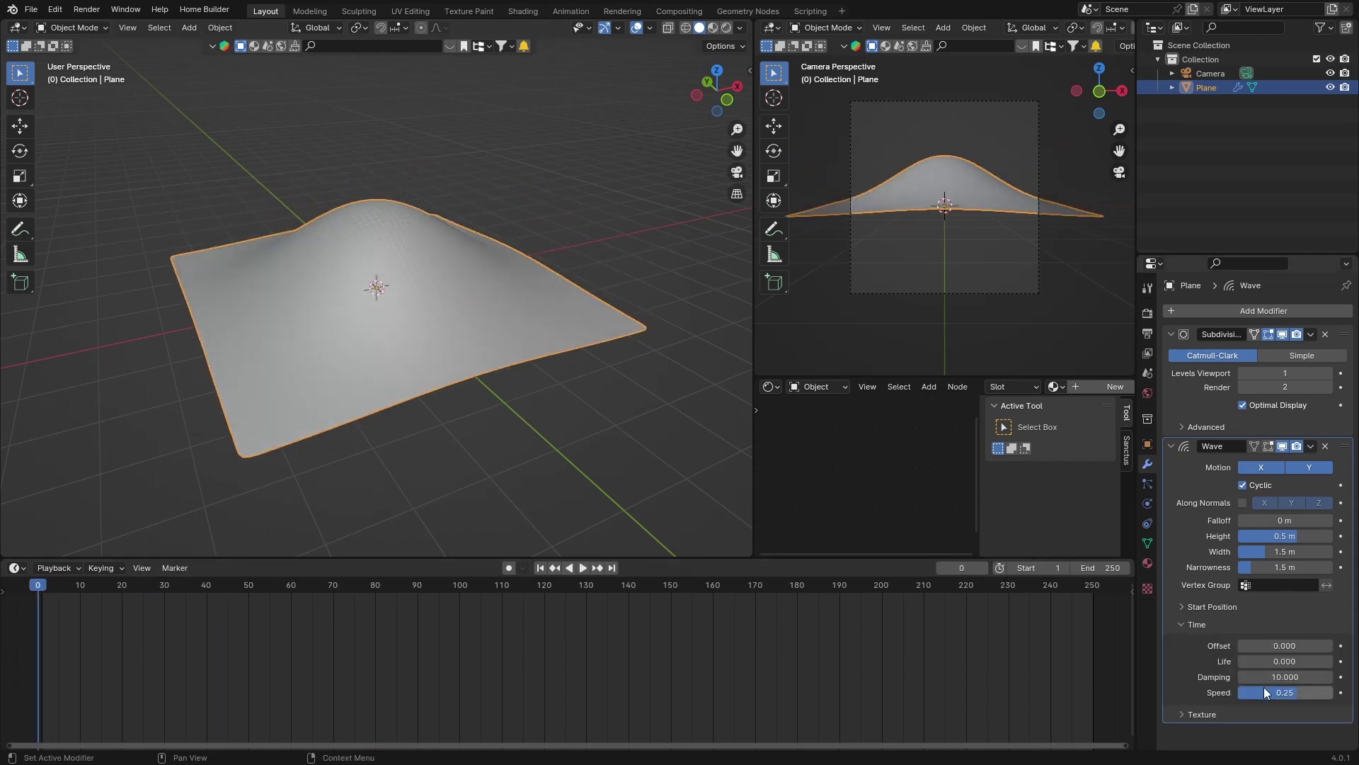
double_click(1286, 693)
text(0)
key(Return)
key(space)
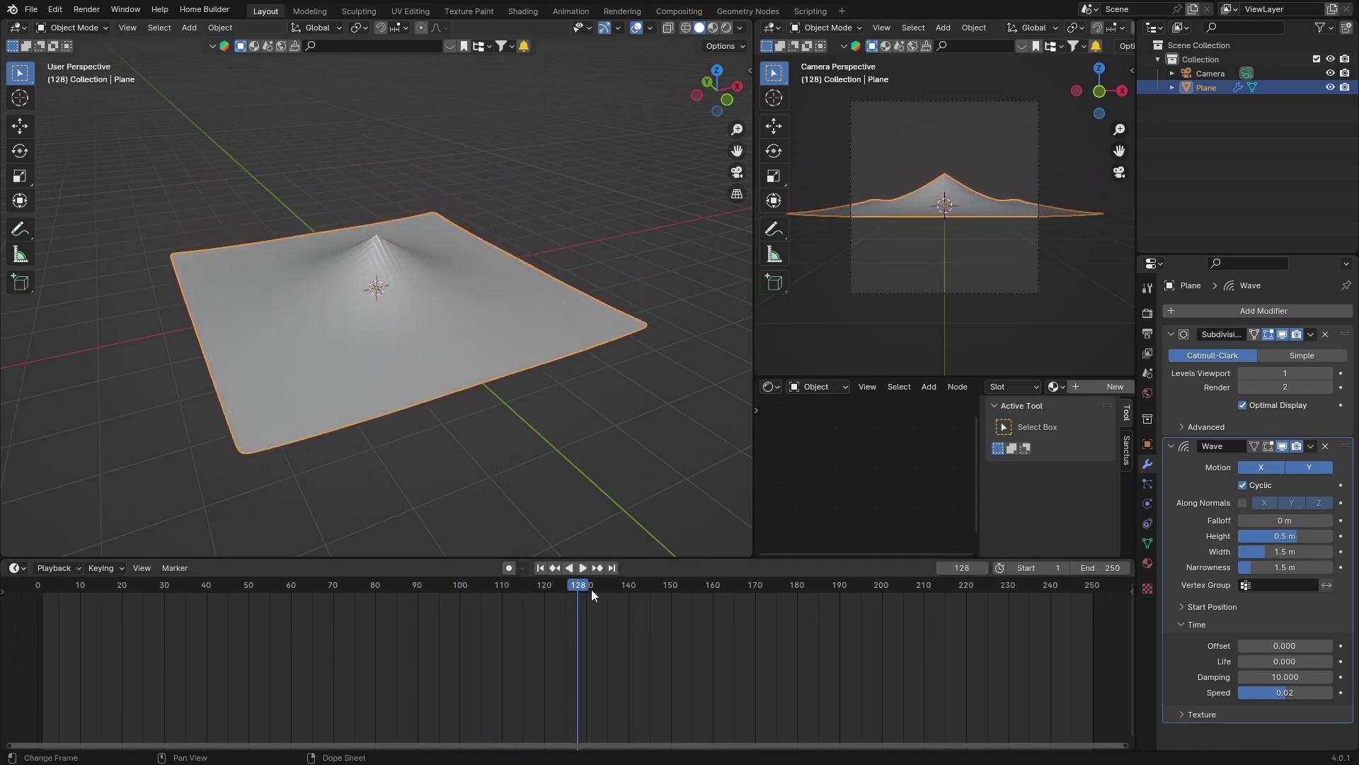
drag(591, 589, 39, 584)
Lower the wave Height and preview the animation
key(space)
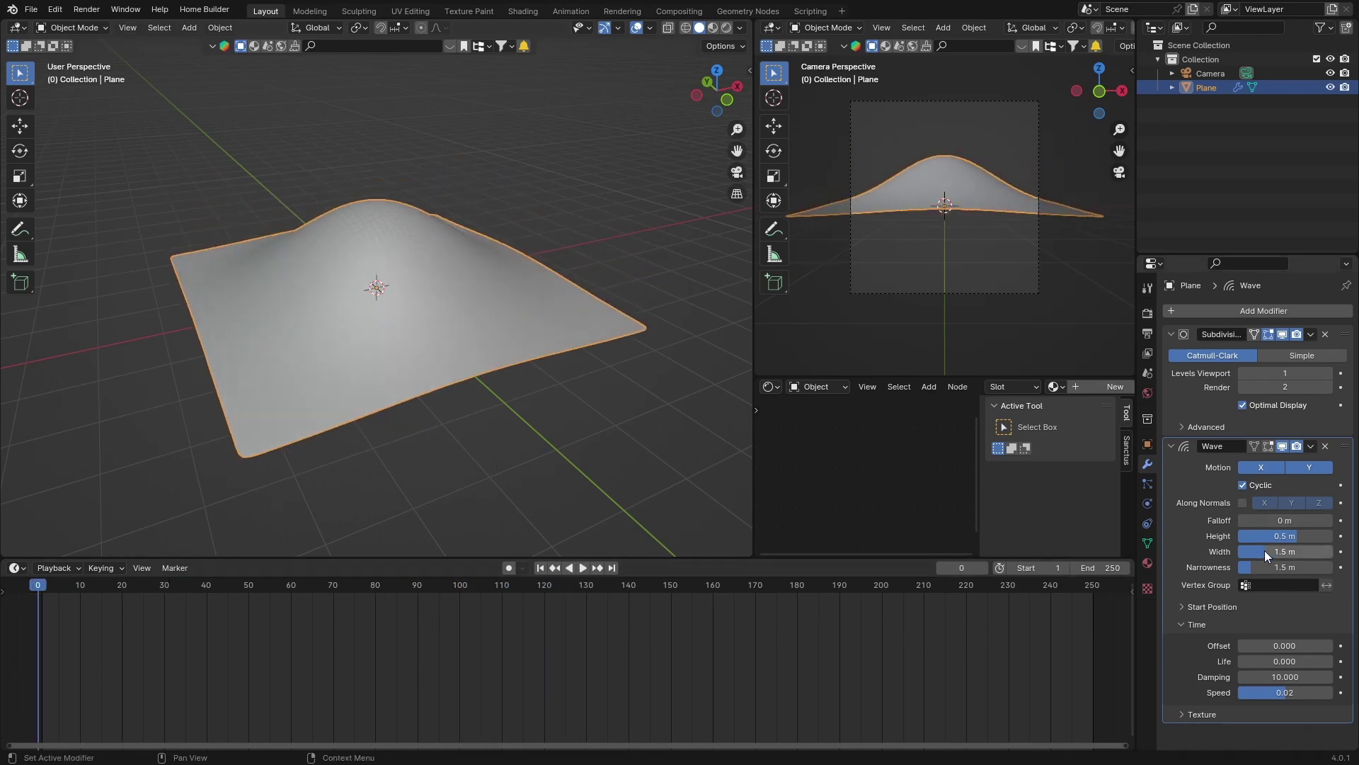
drag(1284, 536, 1280, 536)
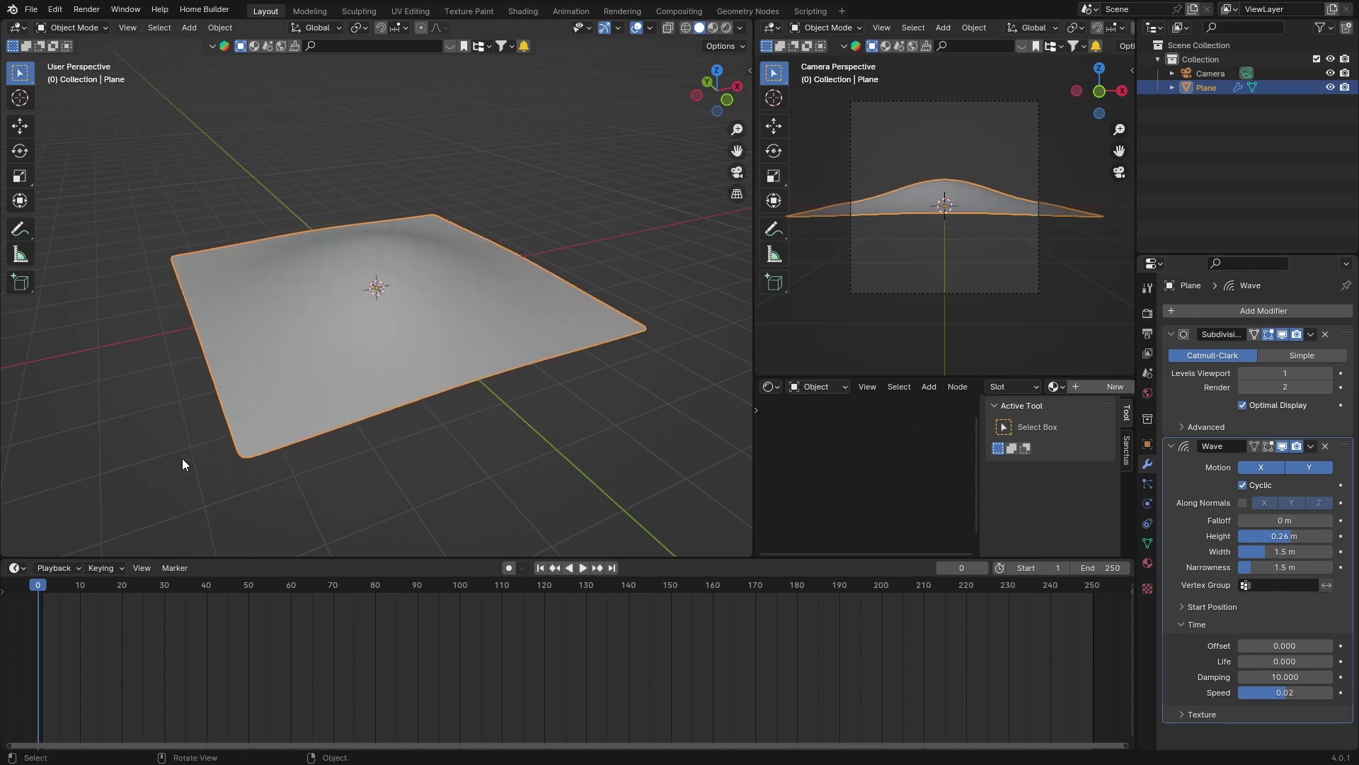
key(space)
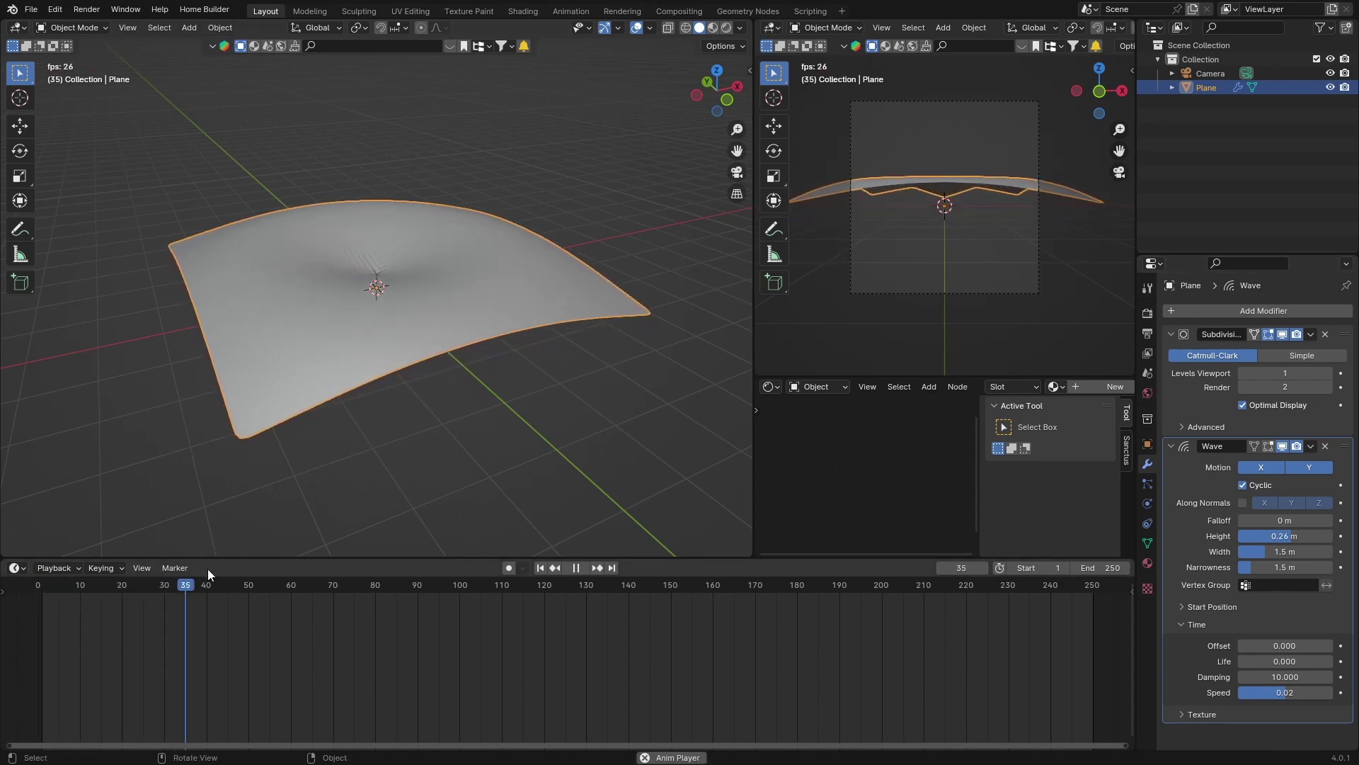
key(space)
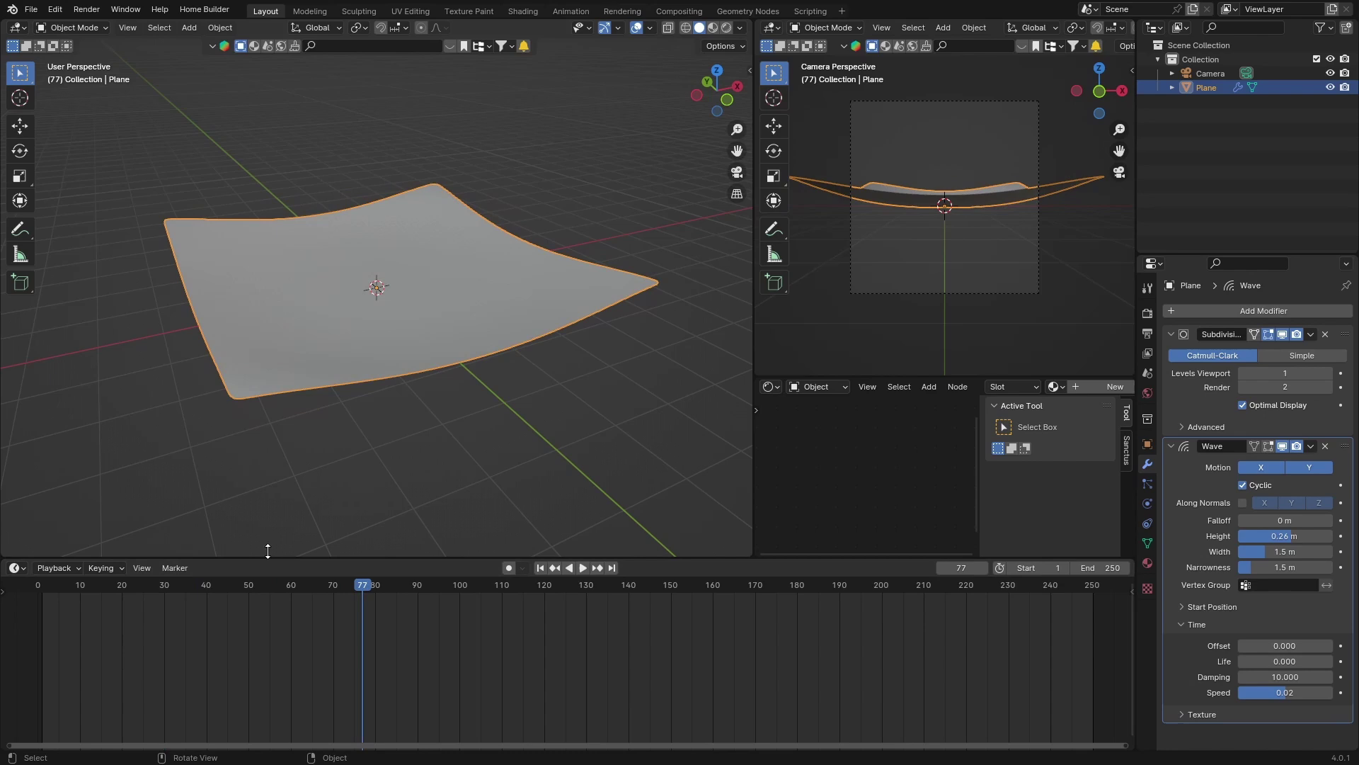
Try wave widths of 4.1 m and 0.88 m, then settle on 0.32 m, previewing each
drag(1239, 551, 1316, 551)
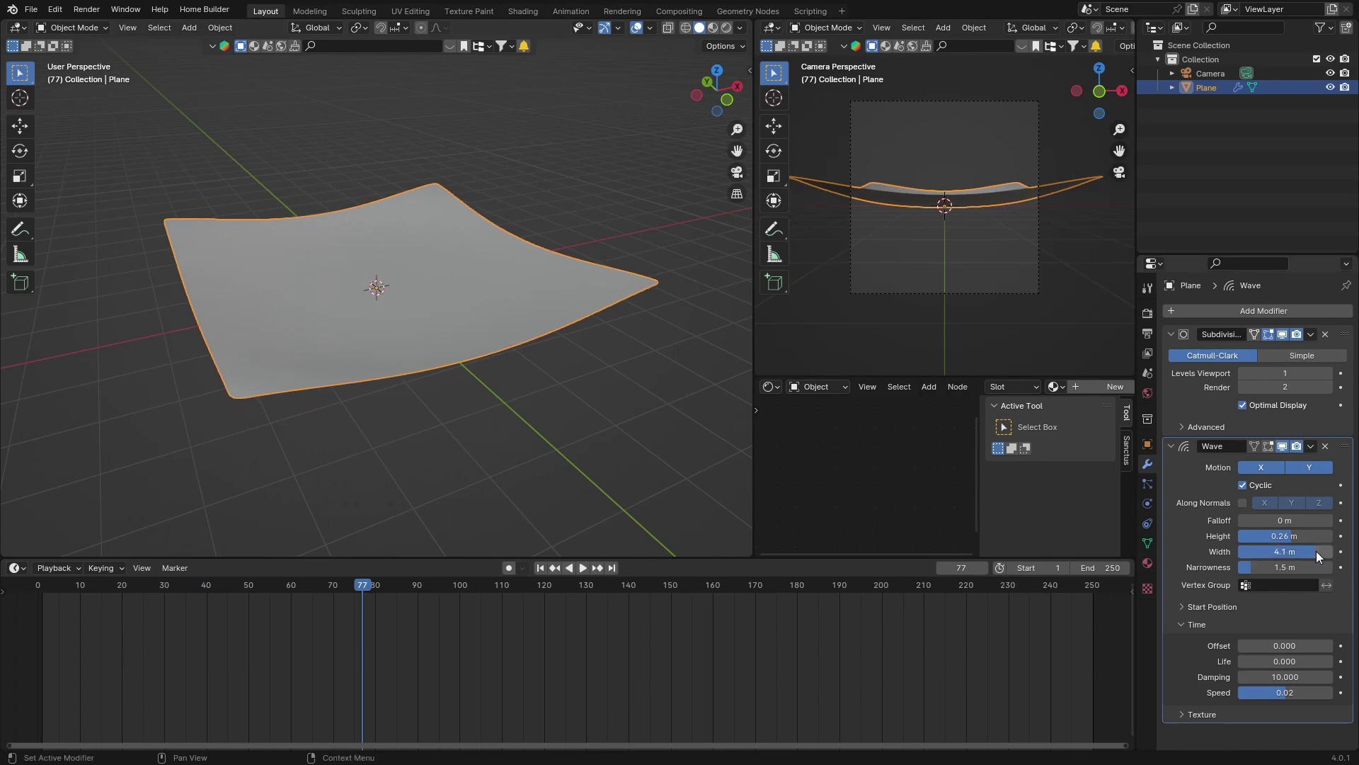
key(space)
key(space)
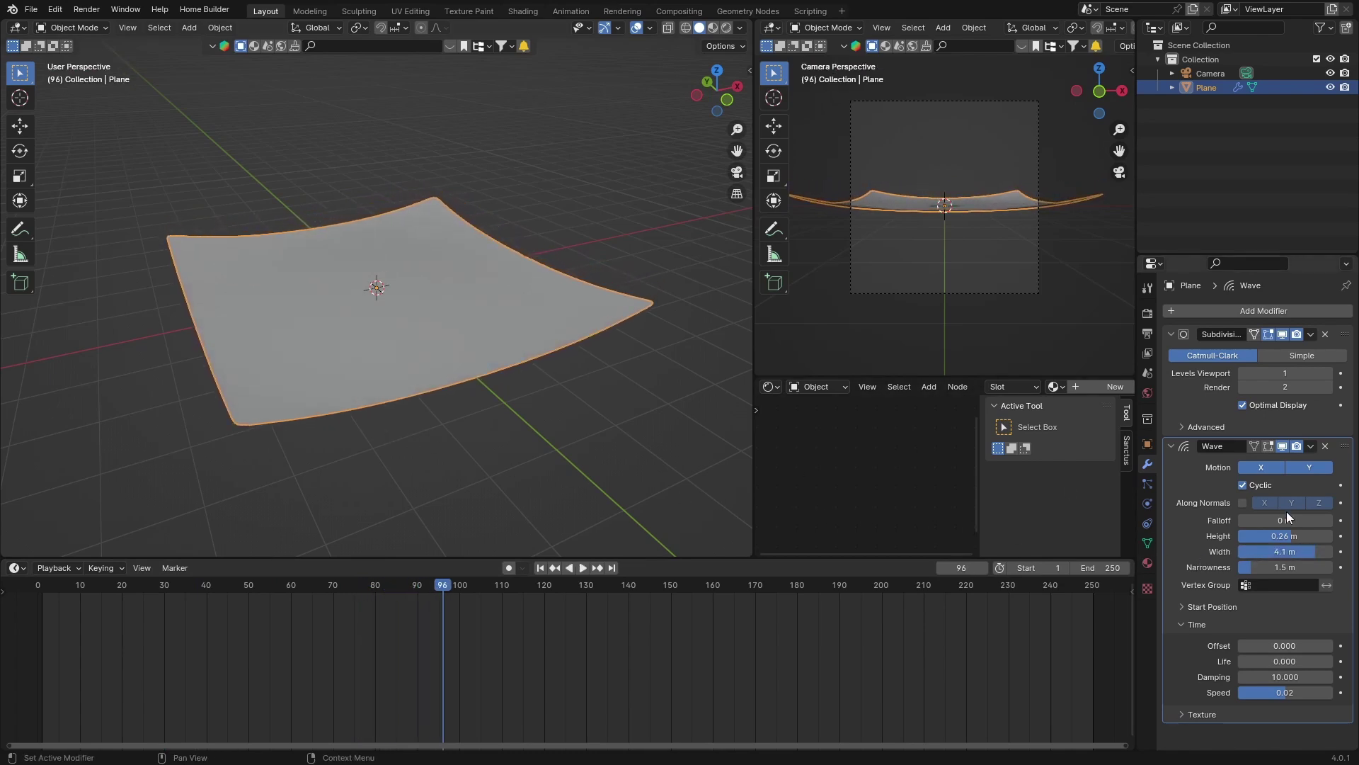
drag(1290, 552, 1254, 552)
key(space)
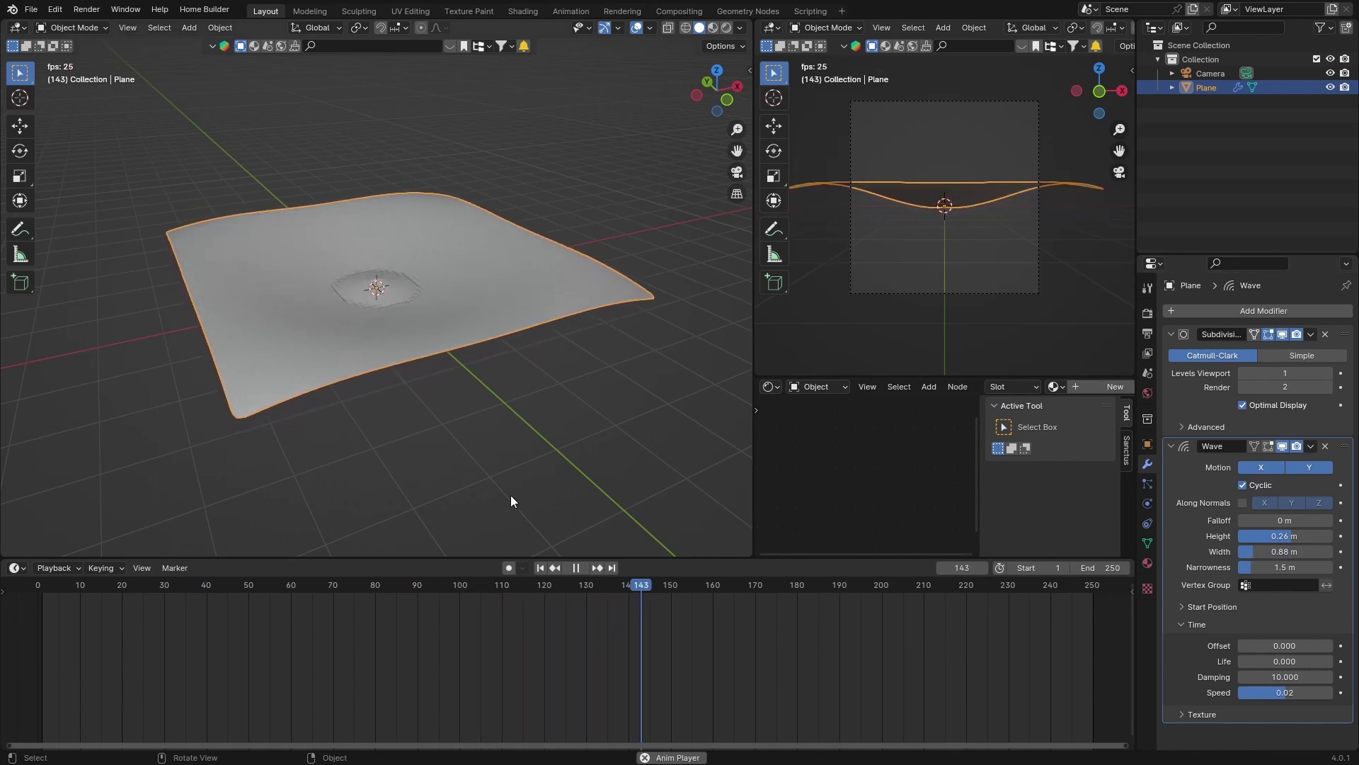
key(space)
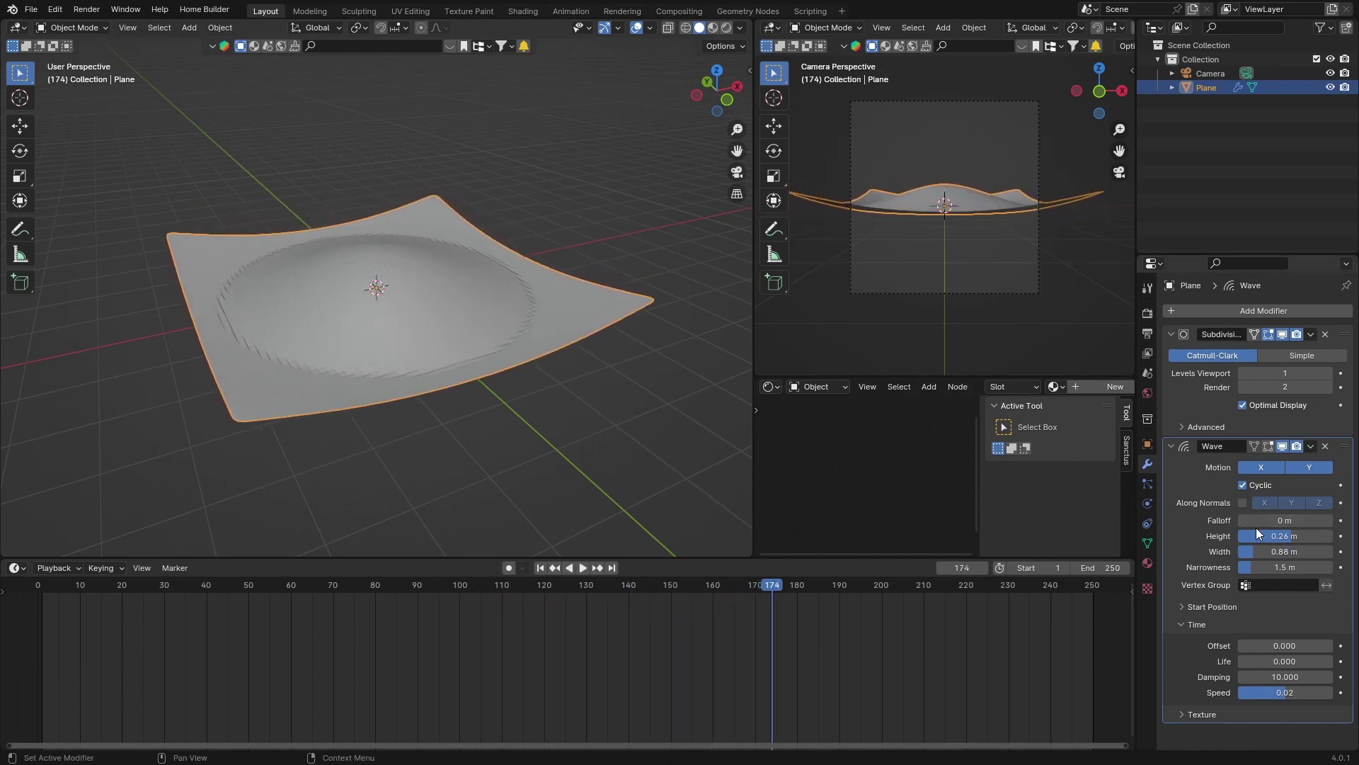
drag(1259, 554, 1221, 555)
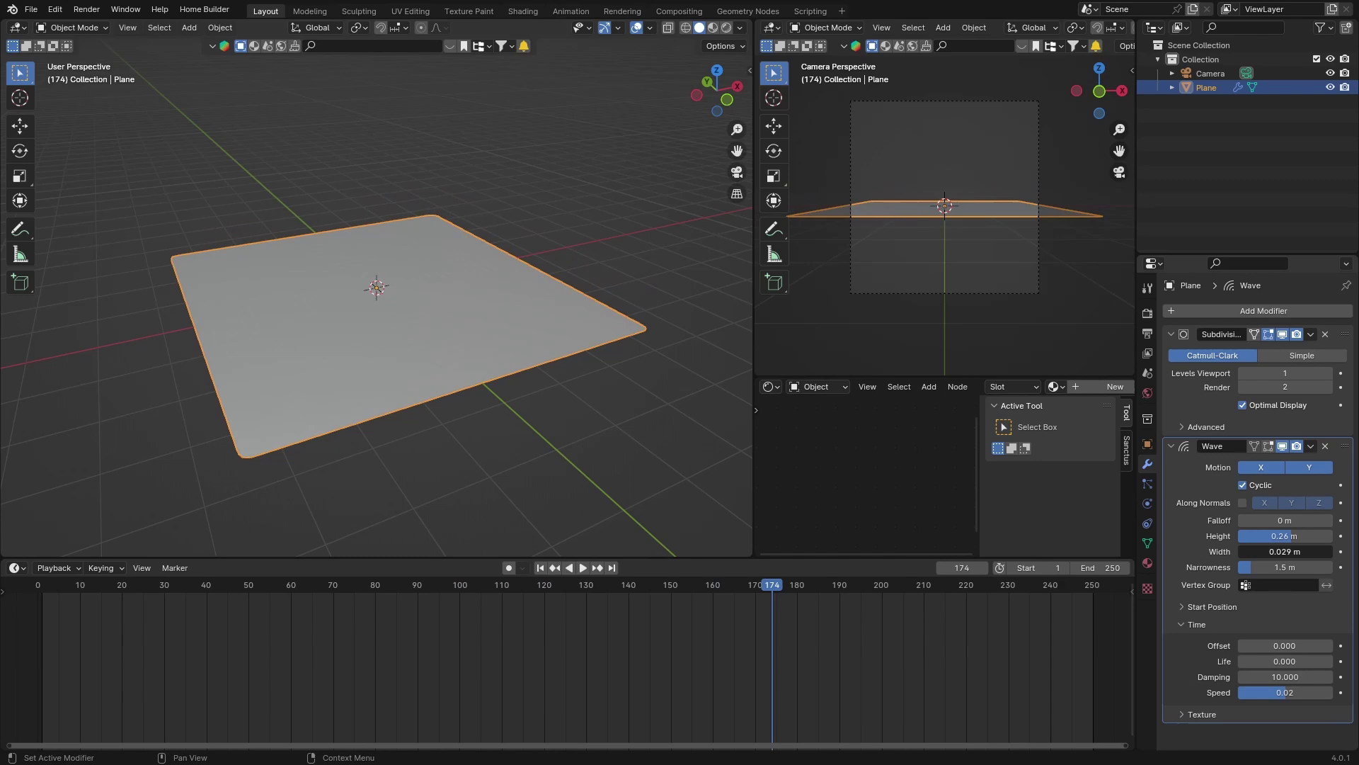
key(space)
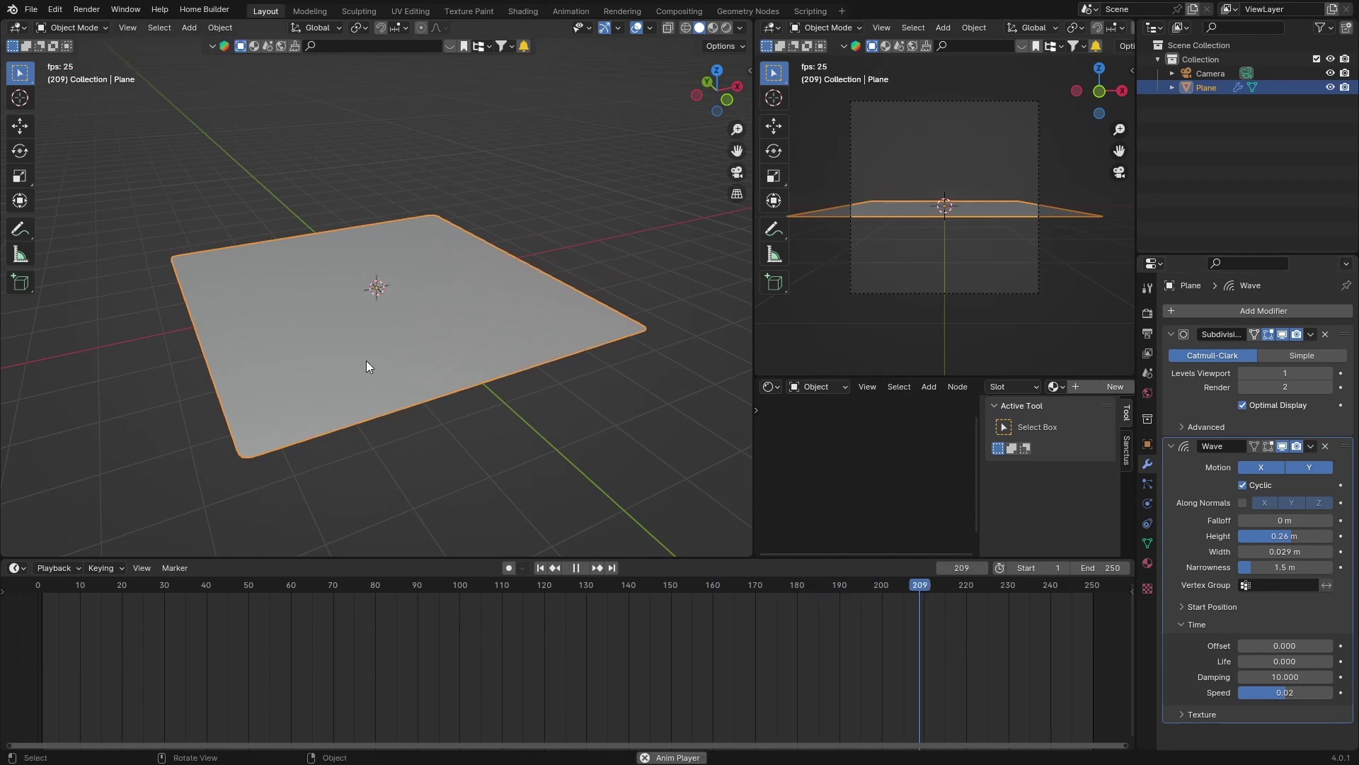
key(space)
drag(1248, 551, 1275, 550)
key(space)
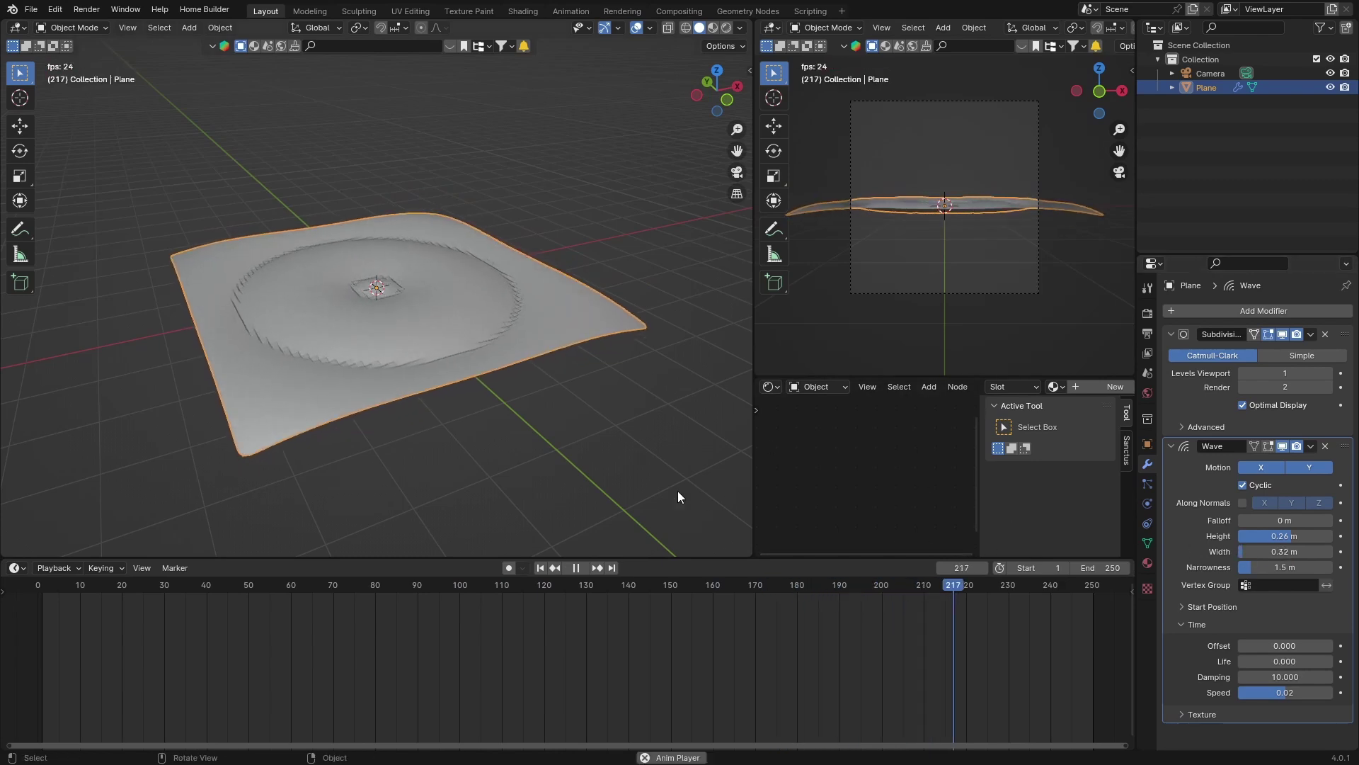
key(space)
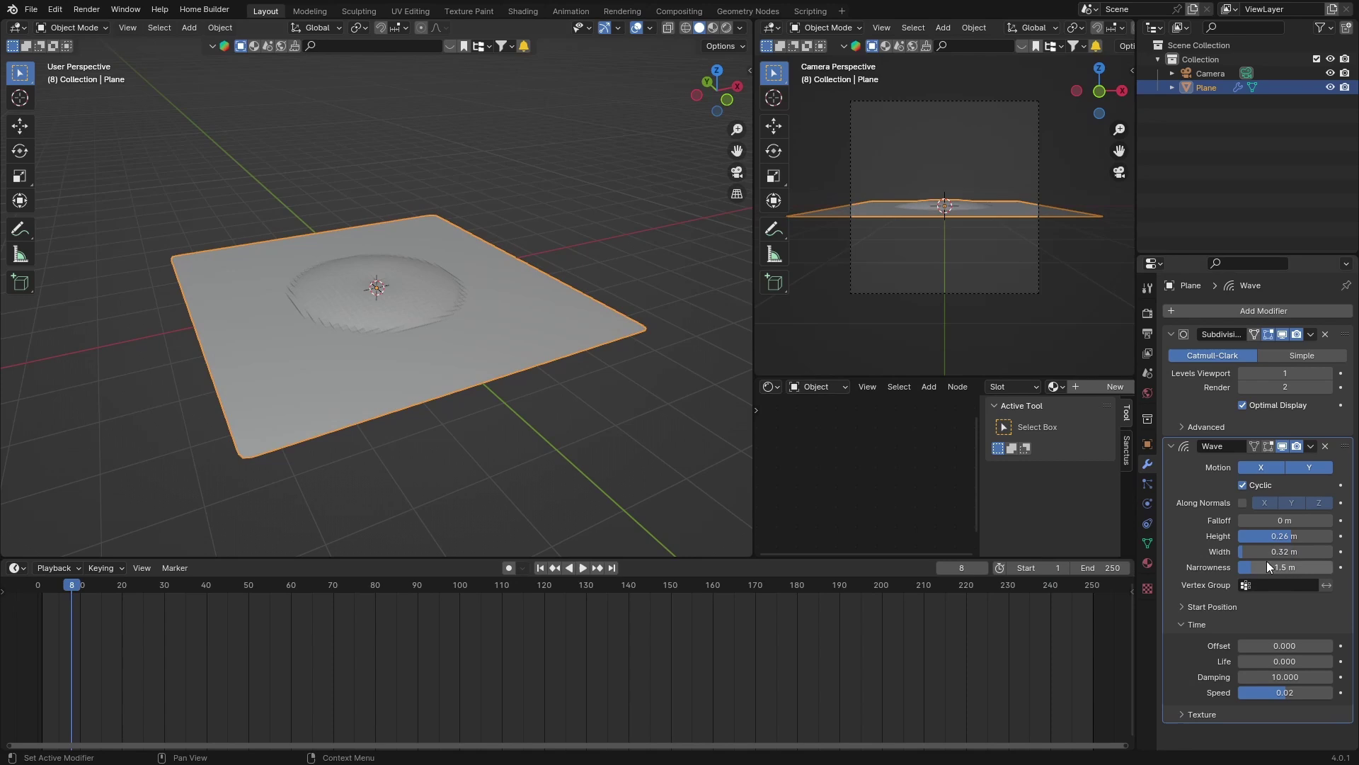
Set wave Height to 0.15 m and Narrowness to 6.1 m, previewing the ripples
mouse_move(1278, 537)
mouse_down()
mouse_move(1306, 536)
mouse_move(1270, 536)
mouse_move(1285, 535)
mouse_up()
text(15)
key(space)
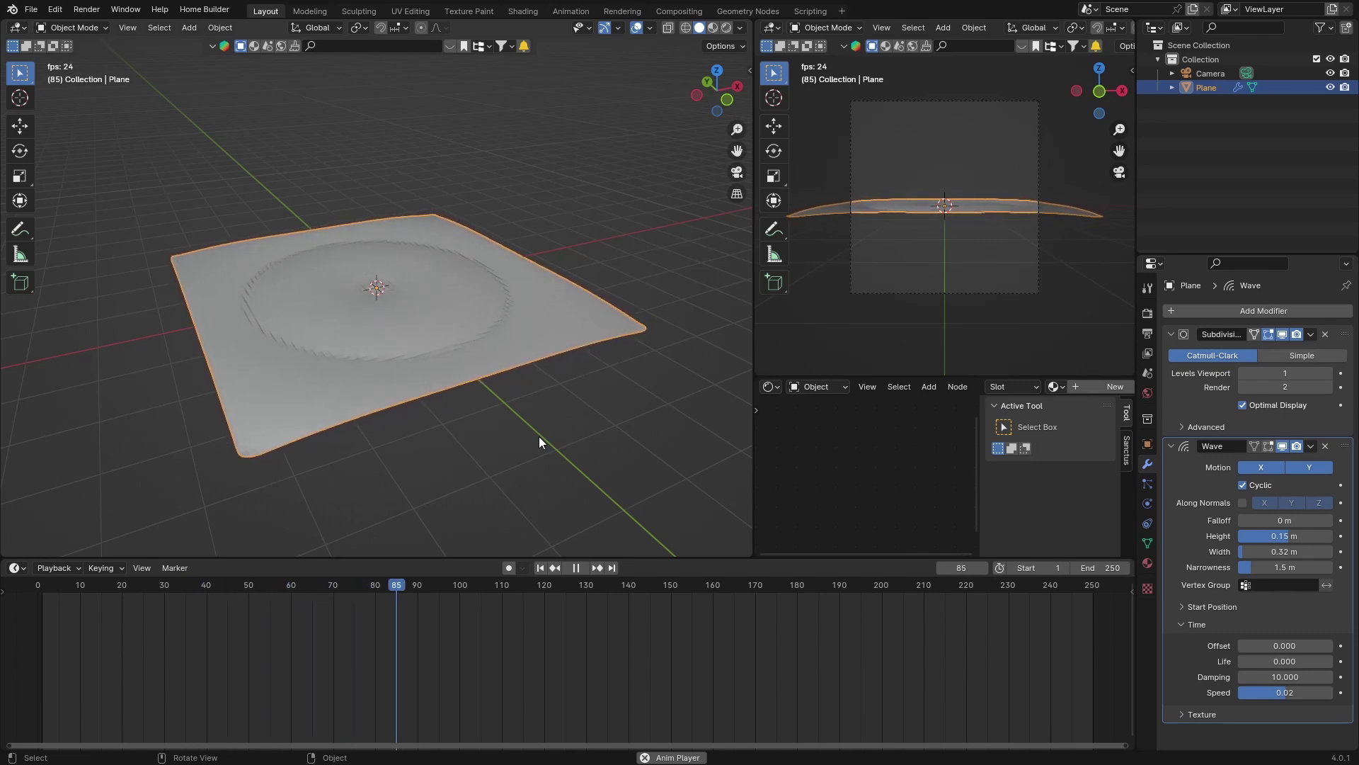
key(space)
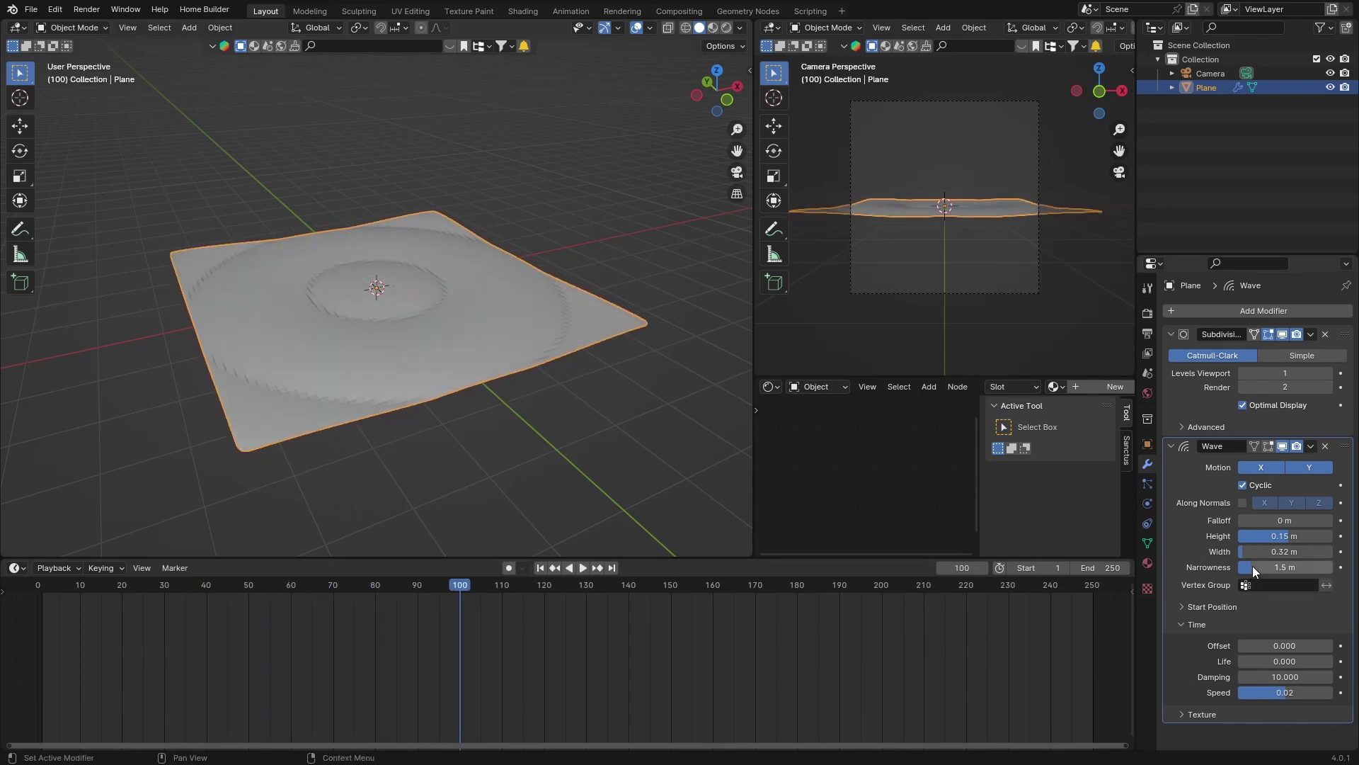
drag(1252, 566, 1291, 566)
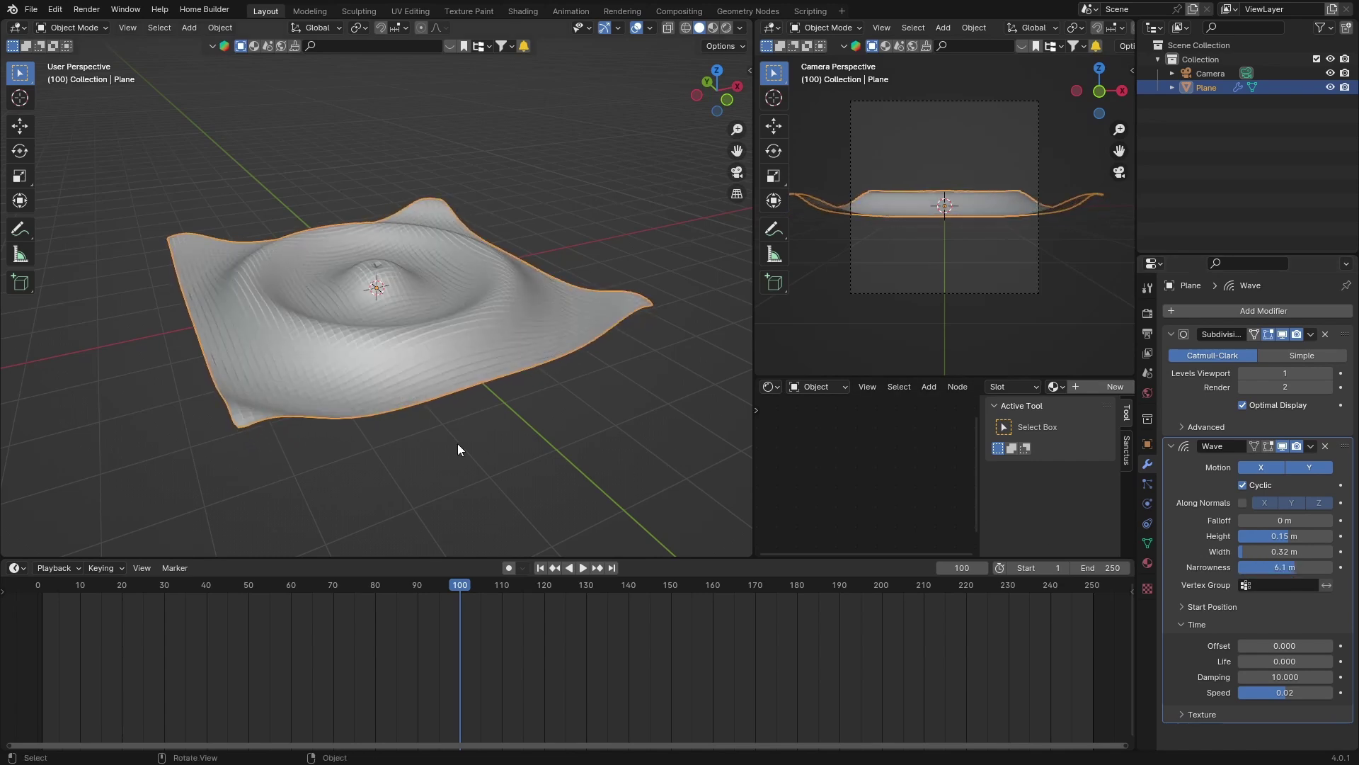
key(space)
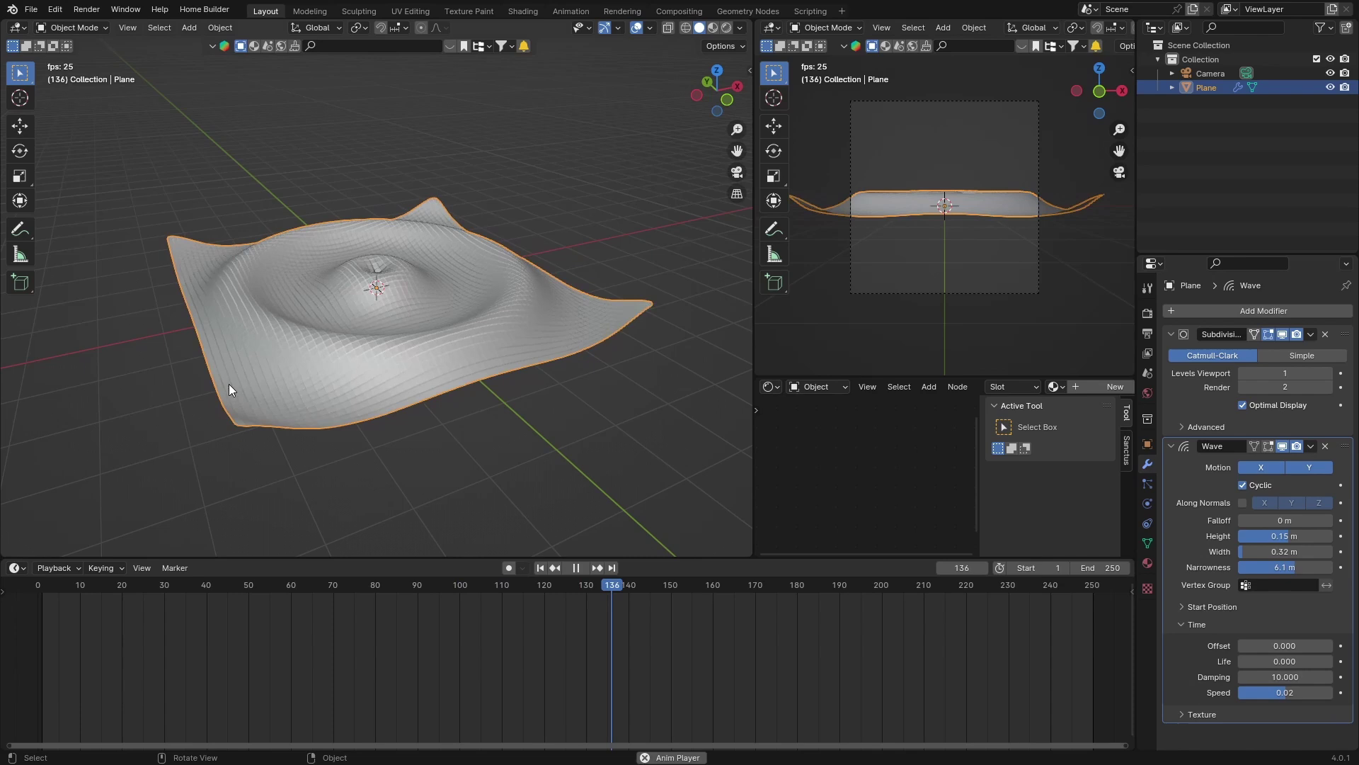
key(space)
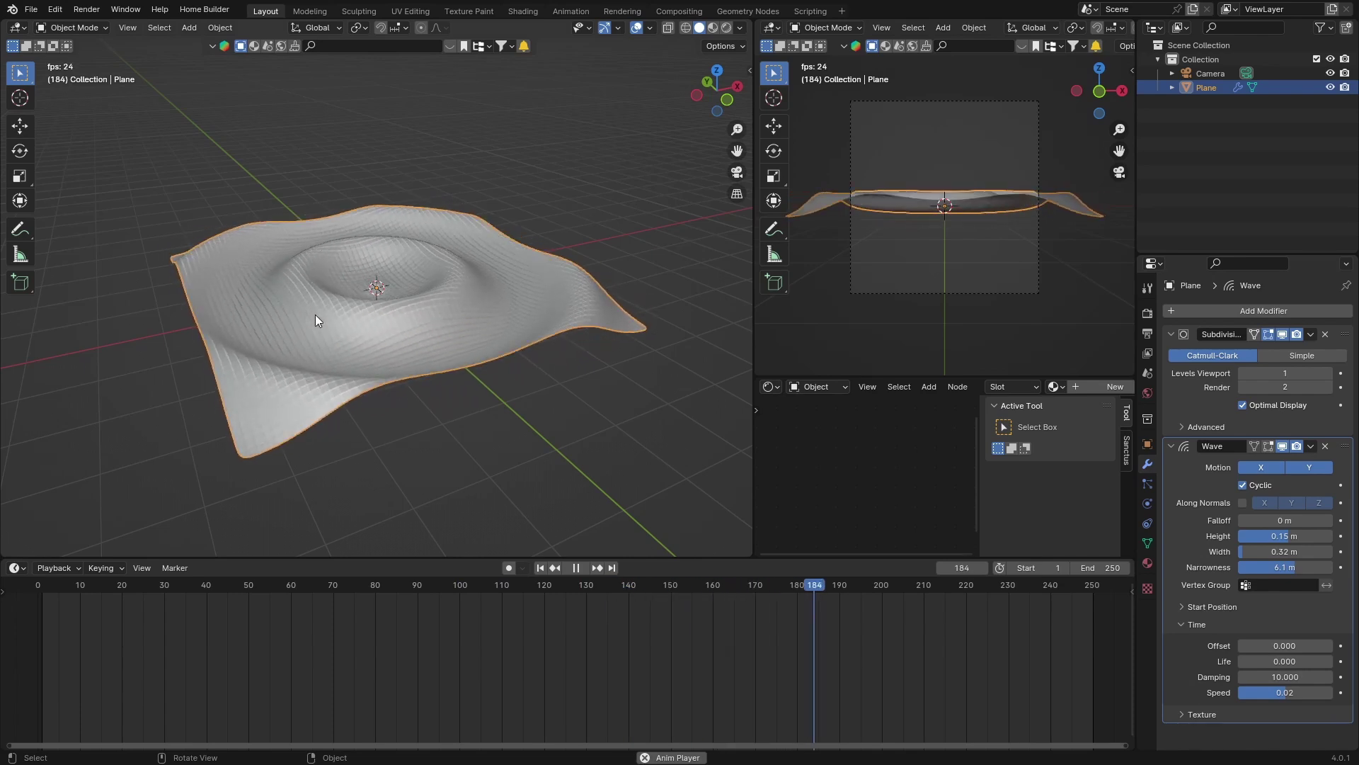
scroll(316, 315, up, 2)
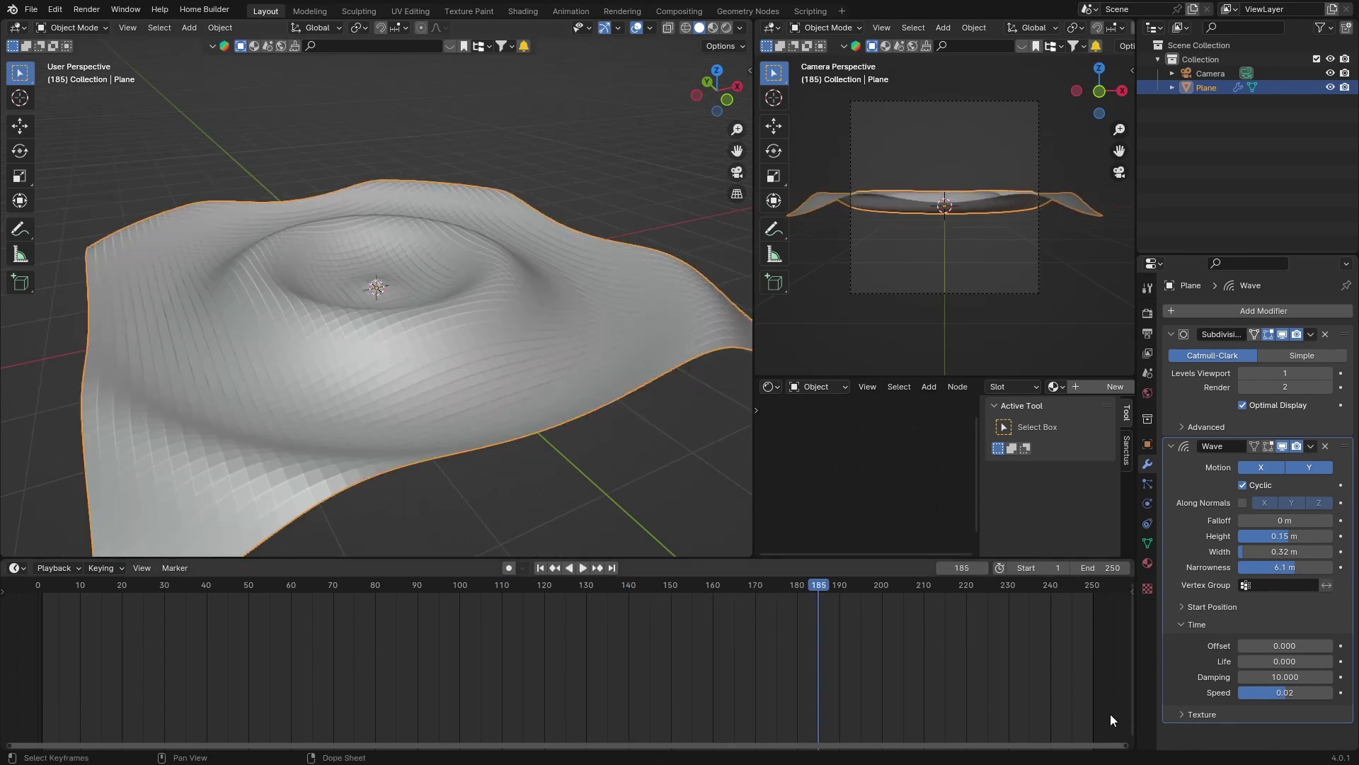
Give the Wave modifier a new Clouds texture and preview the displacement
click(1181, 712)
scroll(1182, 711, down, 1)
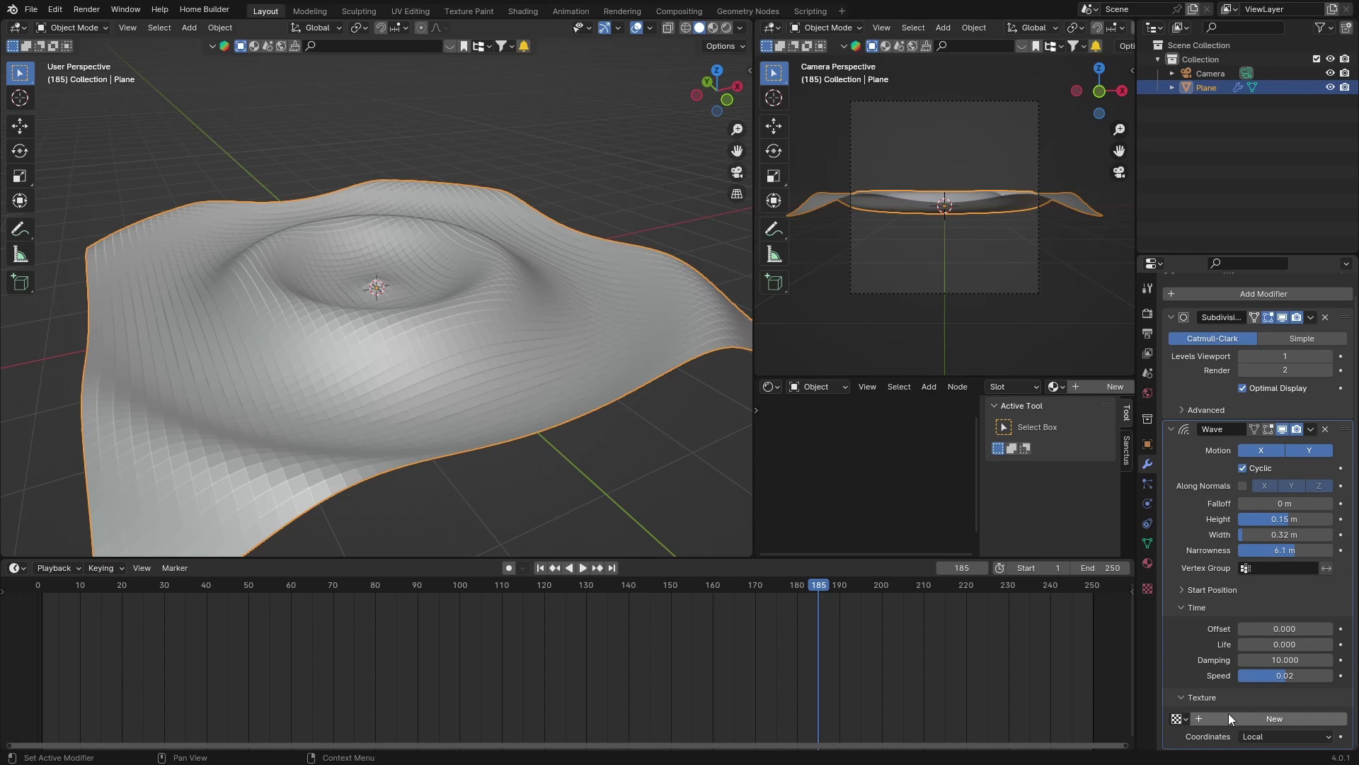
click(1275, 718)
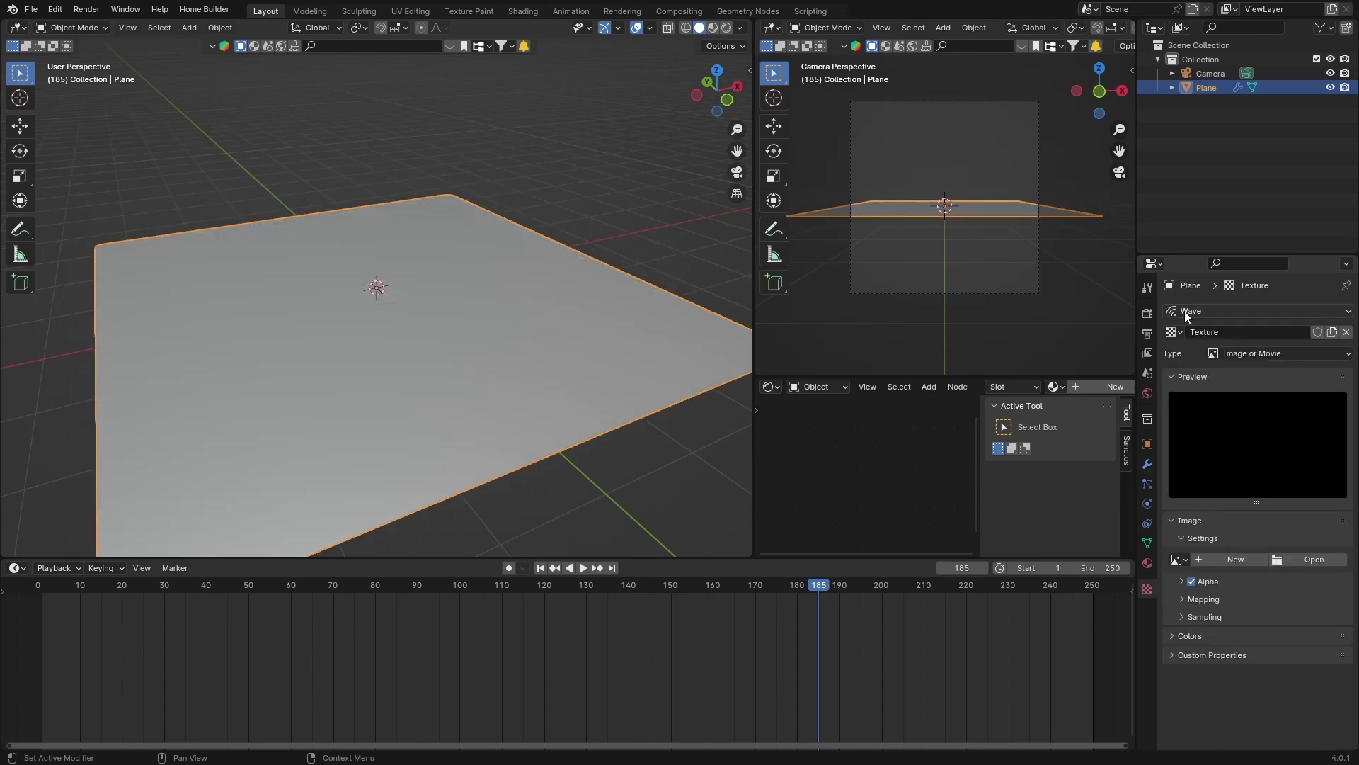
click(1257, 354)
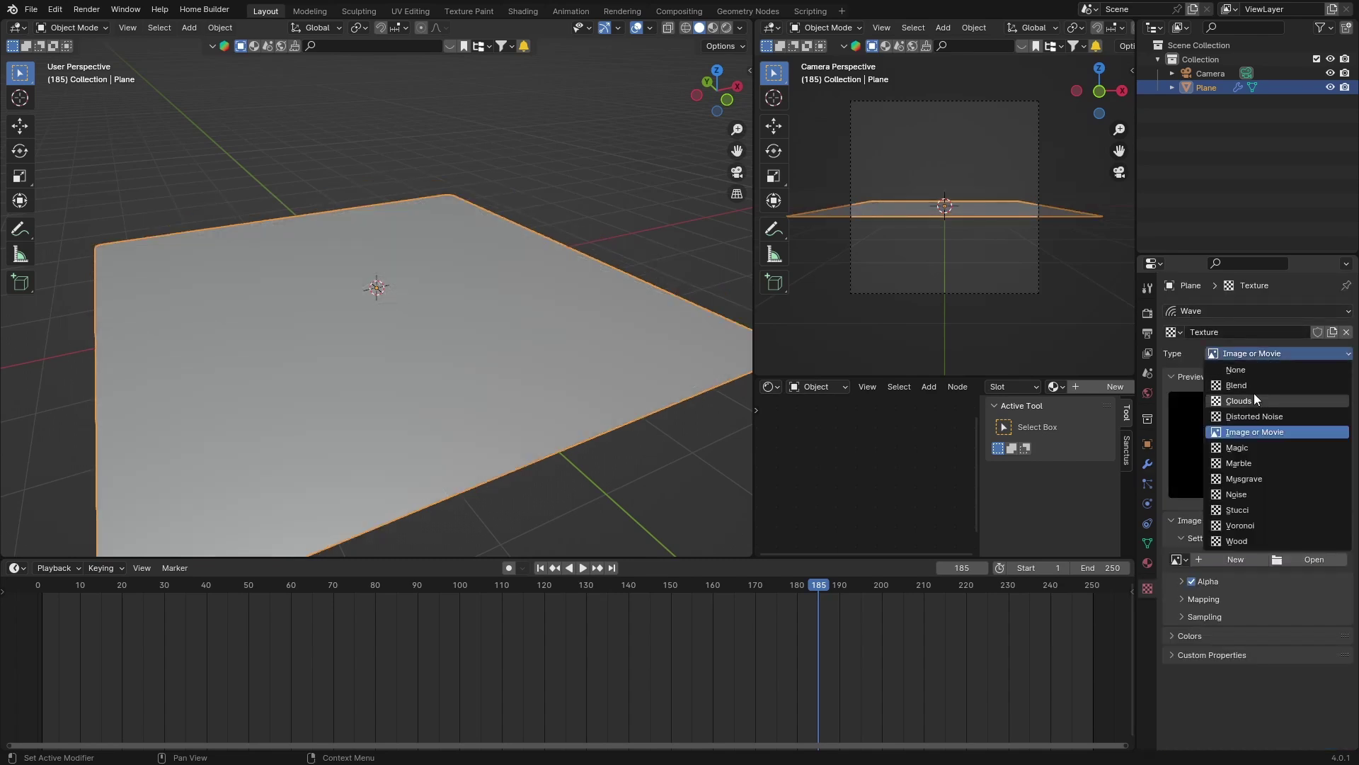
click(1255, 393)
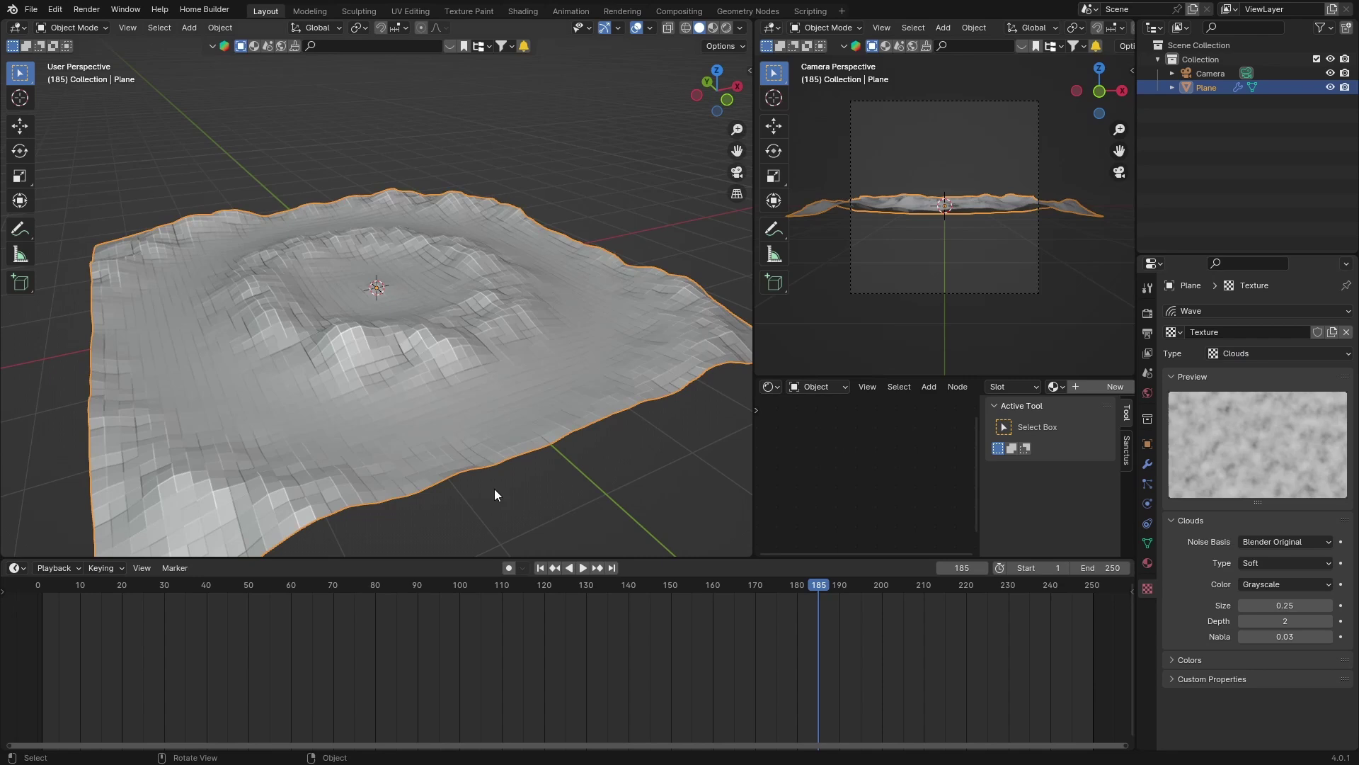
key(space)
key(space)
Shade the plane smooth and set Subdivision Levels Viewport to 2, previewing playback
right_click(239, 396)
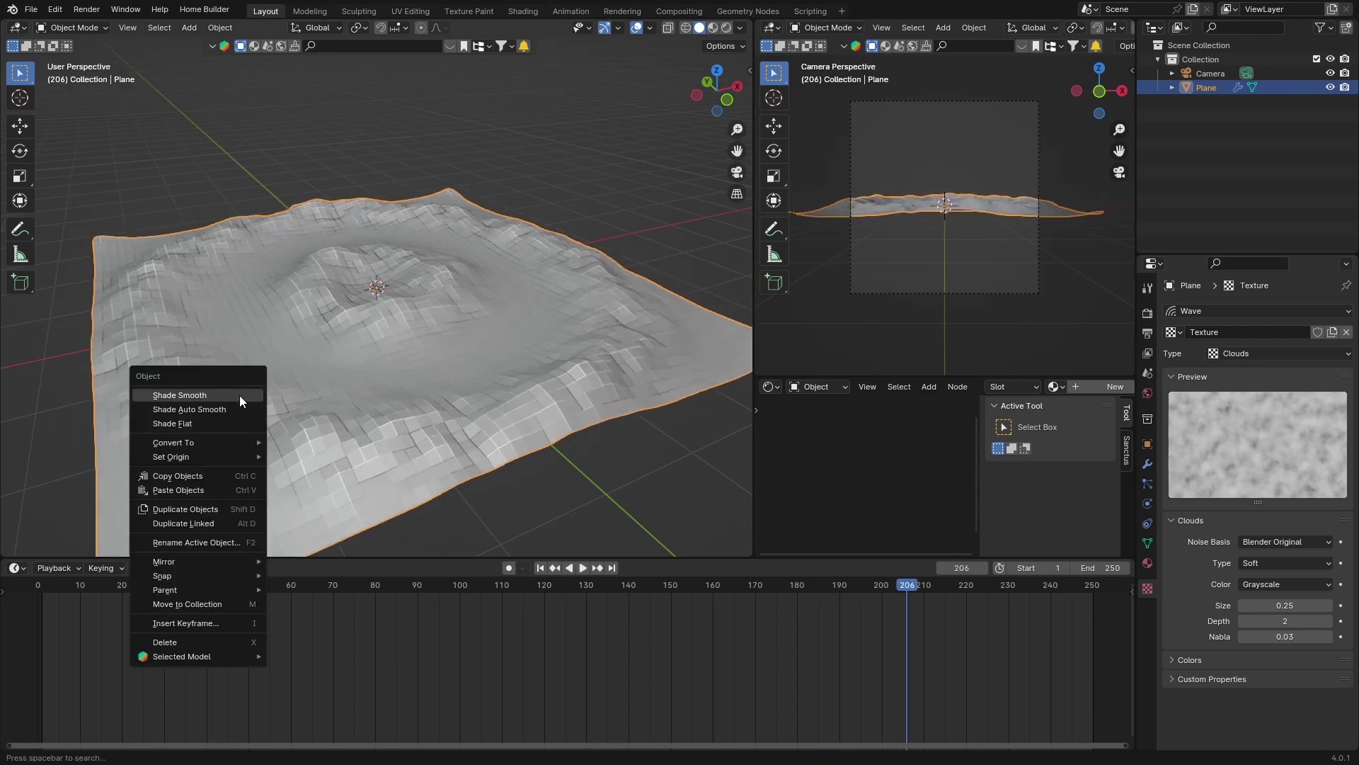
click(239, 395)
key(space)
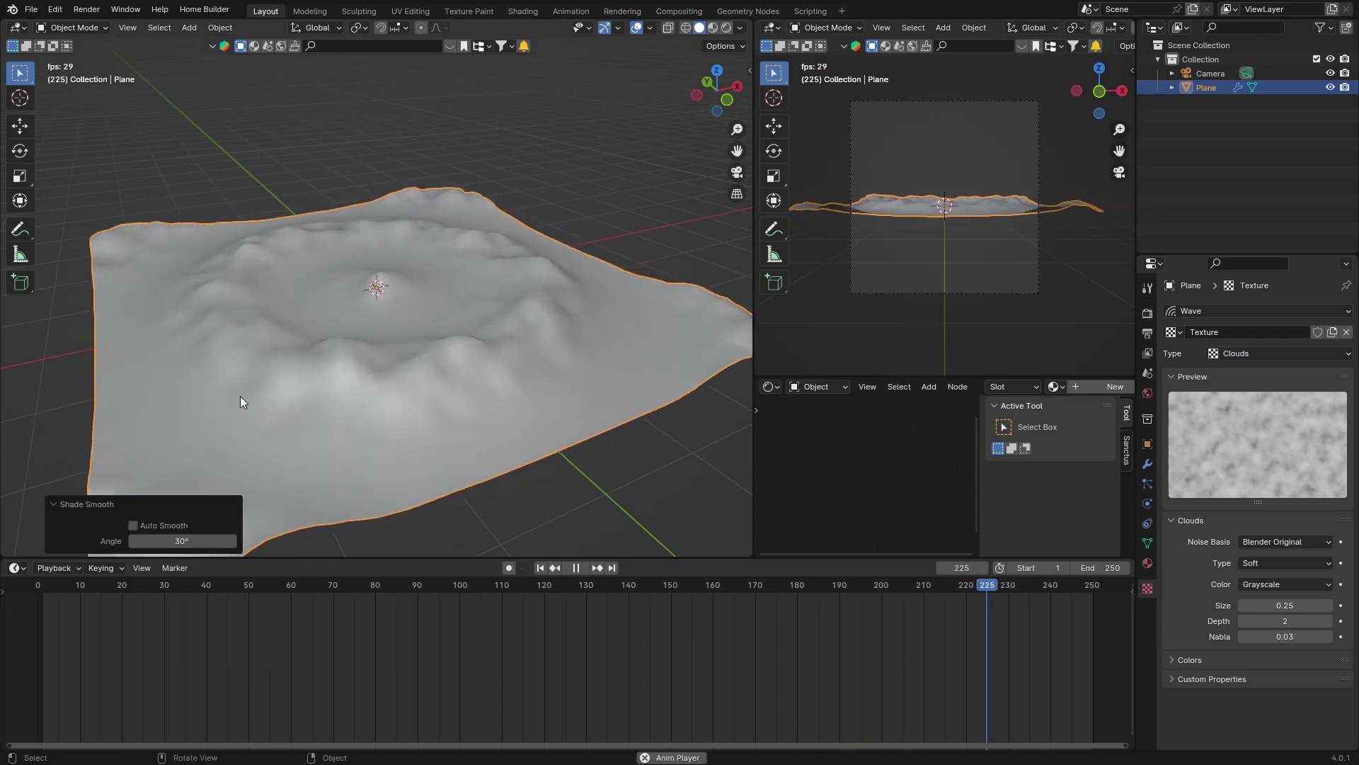
key(space)
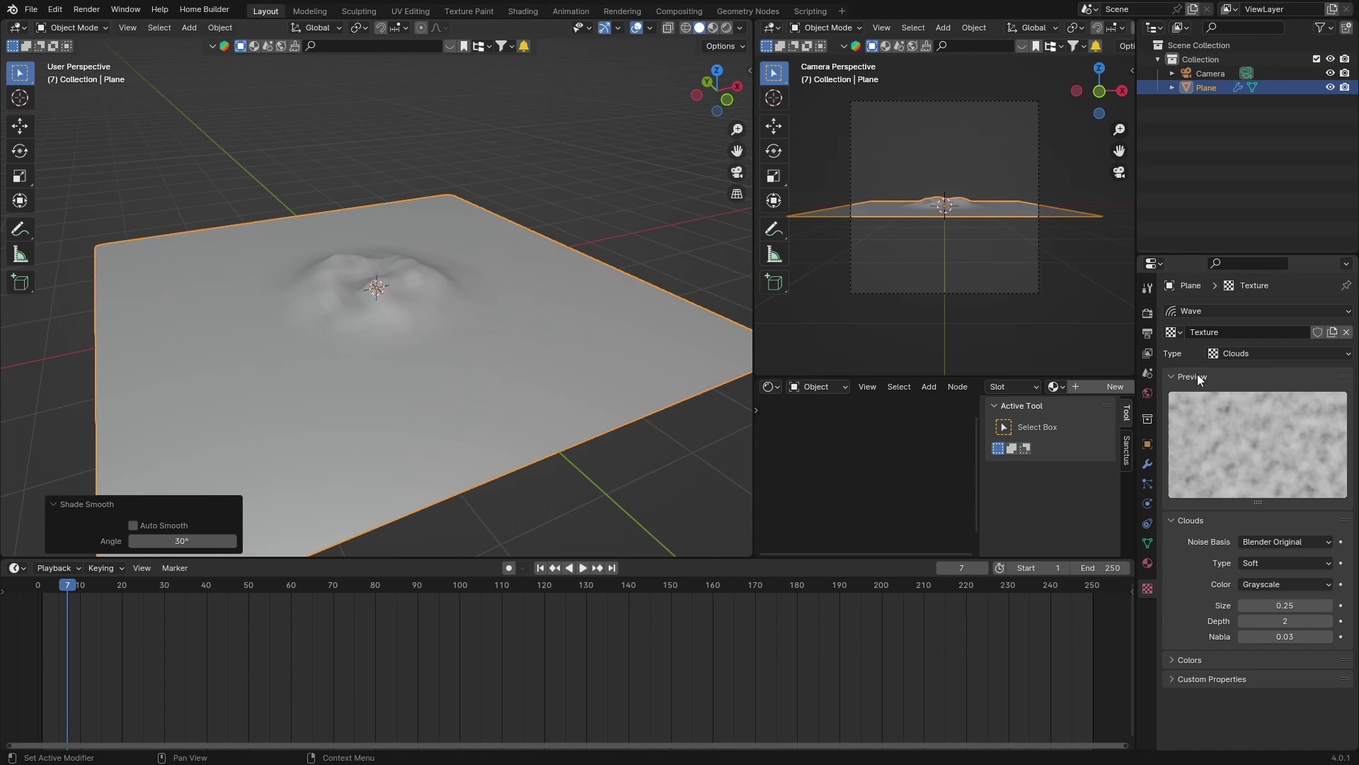
click(1147, 463)
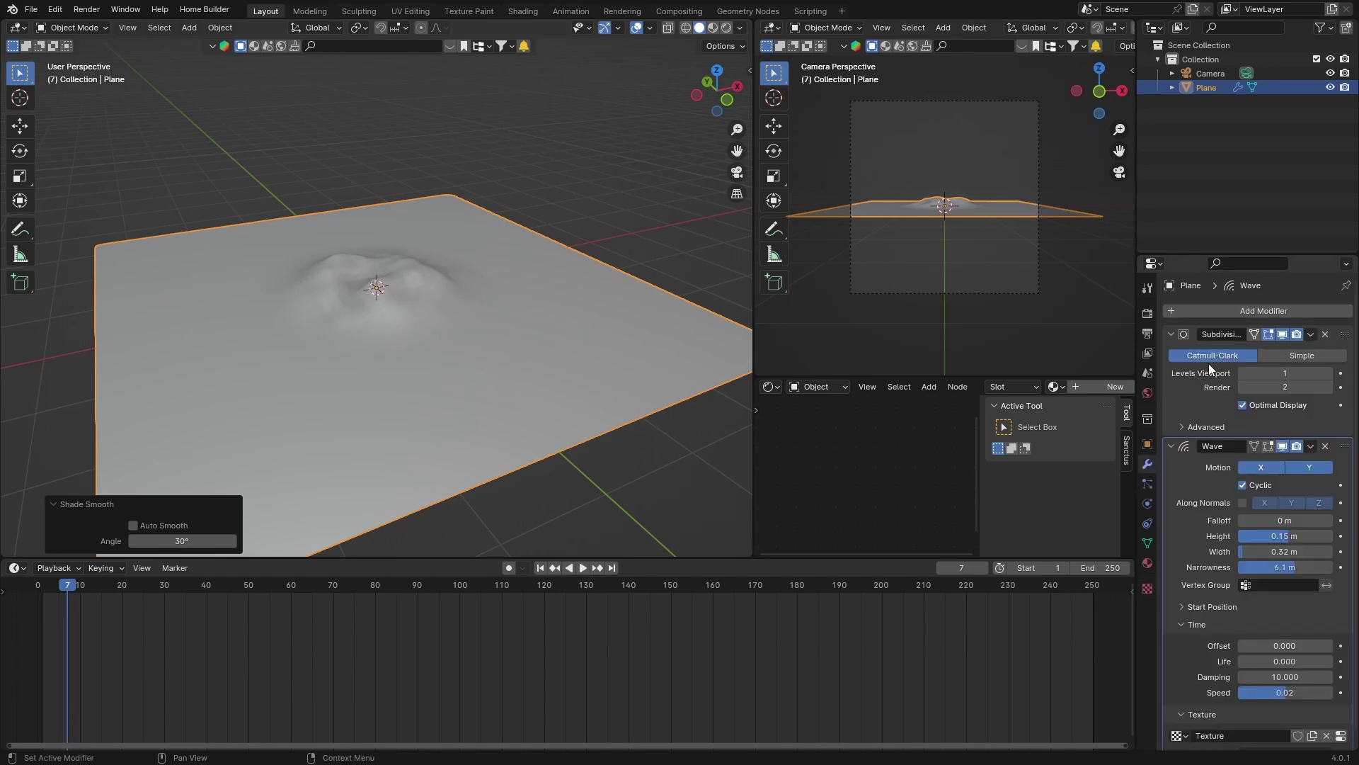
click(1339, 372)
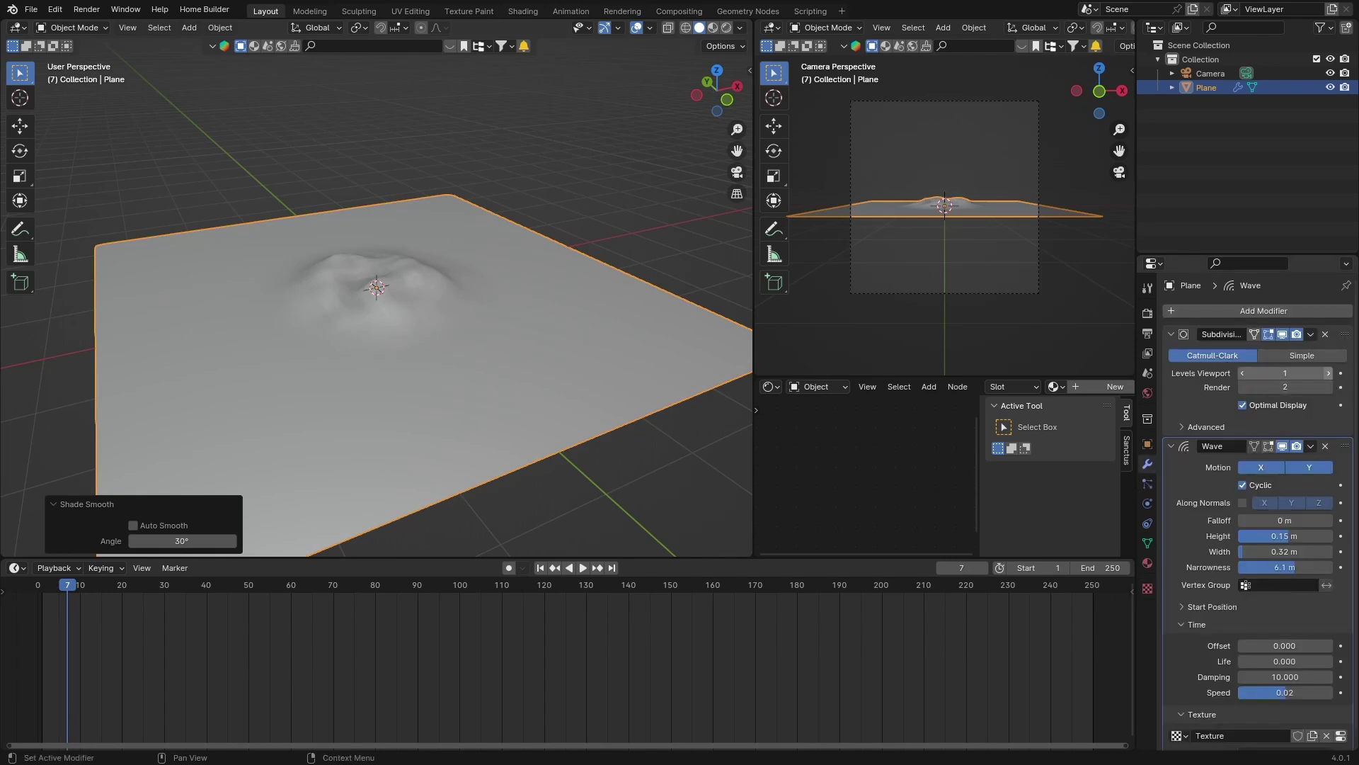
key(space)
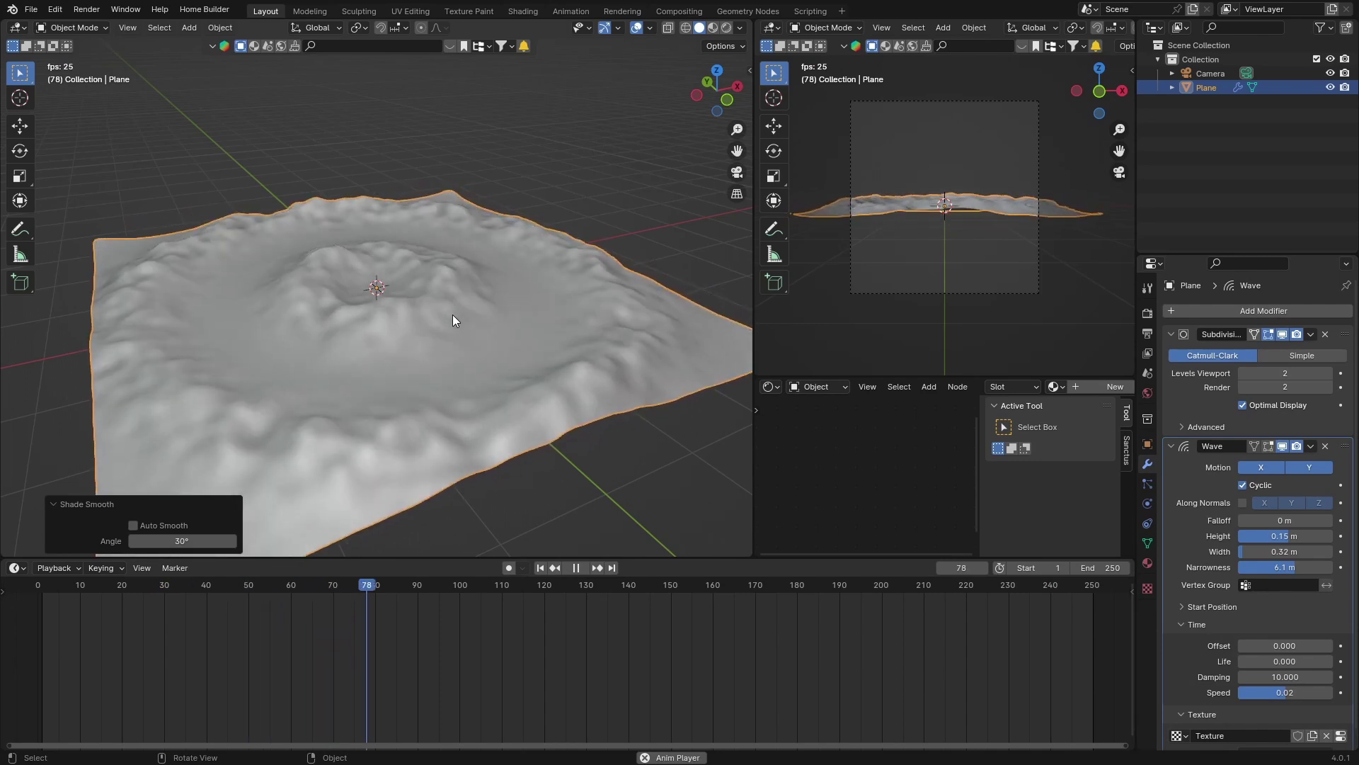
key(space)
scroll(1201, 504, down, 1)
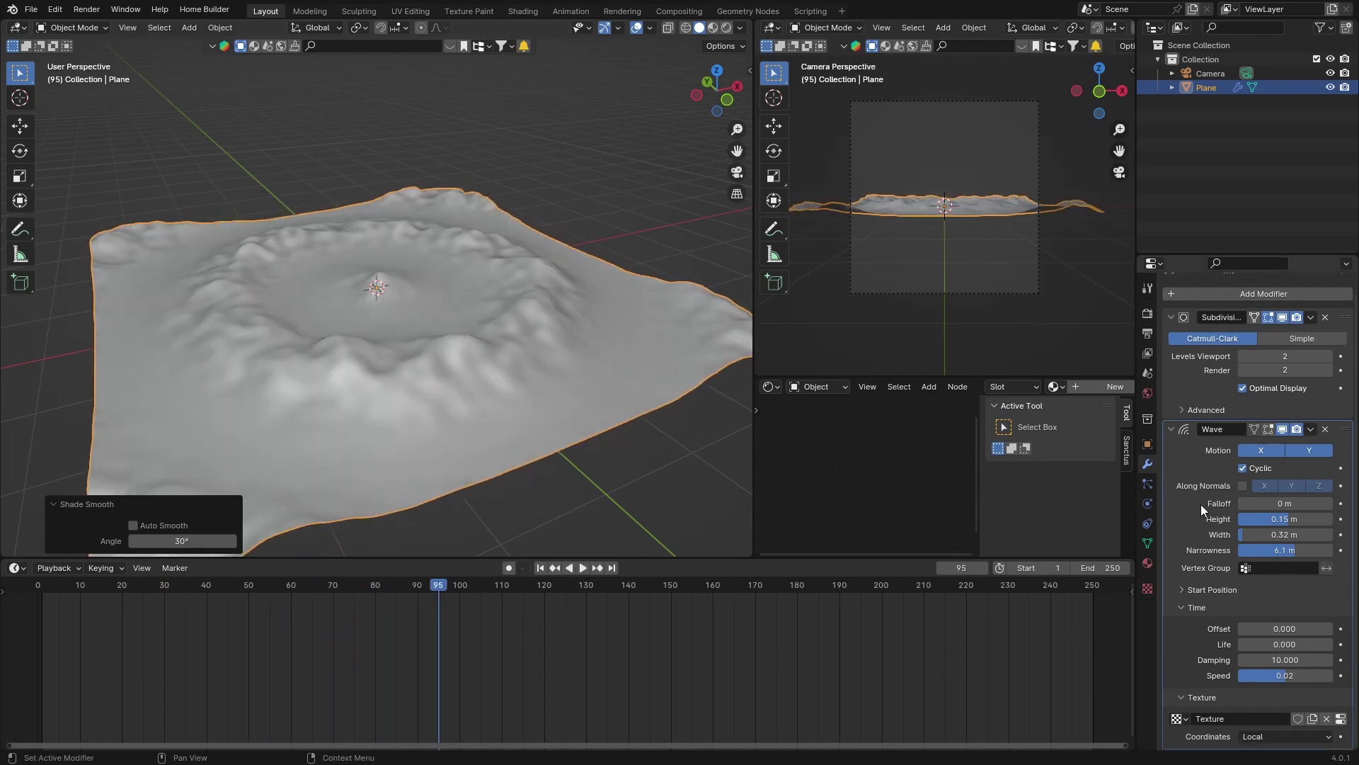
Remove the cloud texture from the Wave modifier and replay the animation
click(1326, 722)
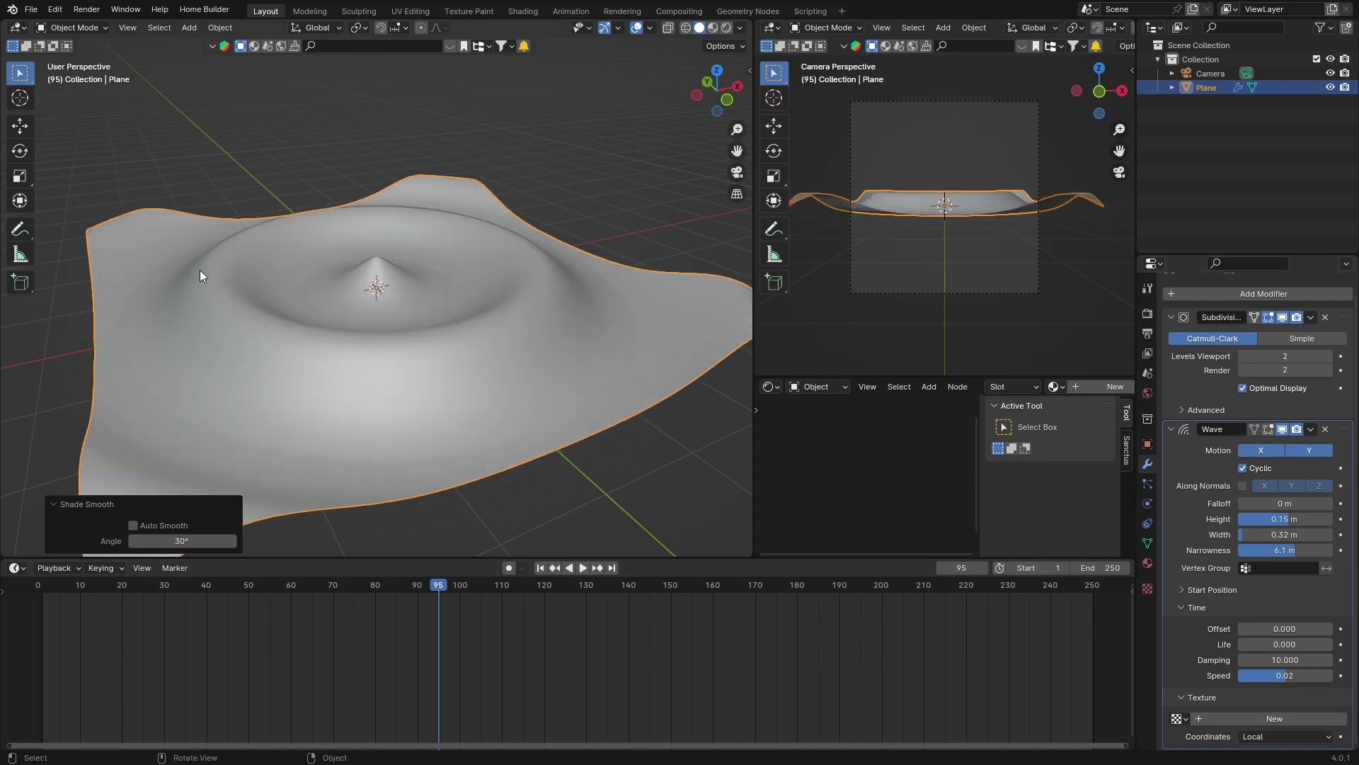
key(space)
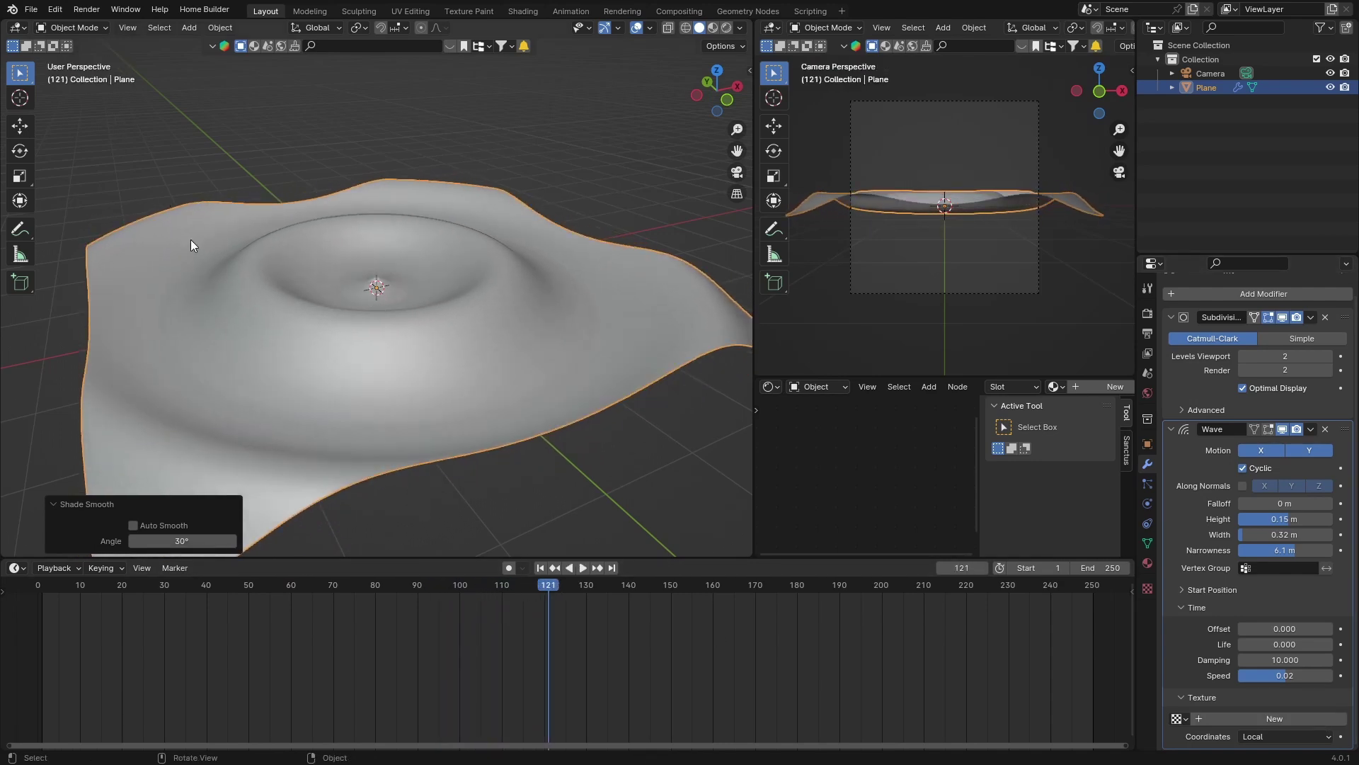
mouse_move(215, 278)
middle_down()
mouse_move(280, 356)
mouse_move(259, 362)
mouse_move(335, 365)
middle_up()
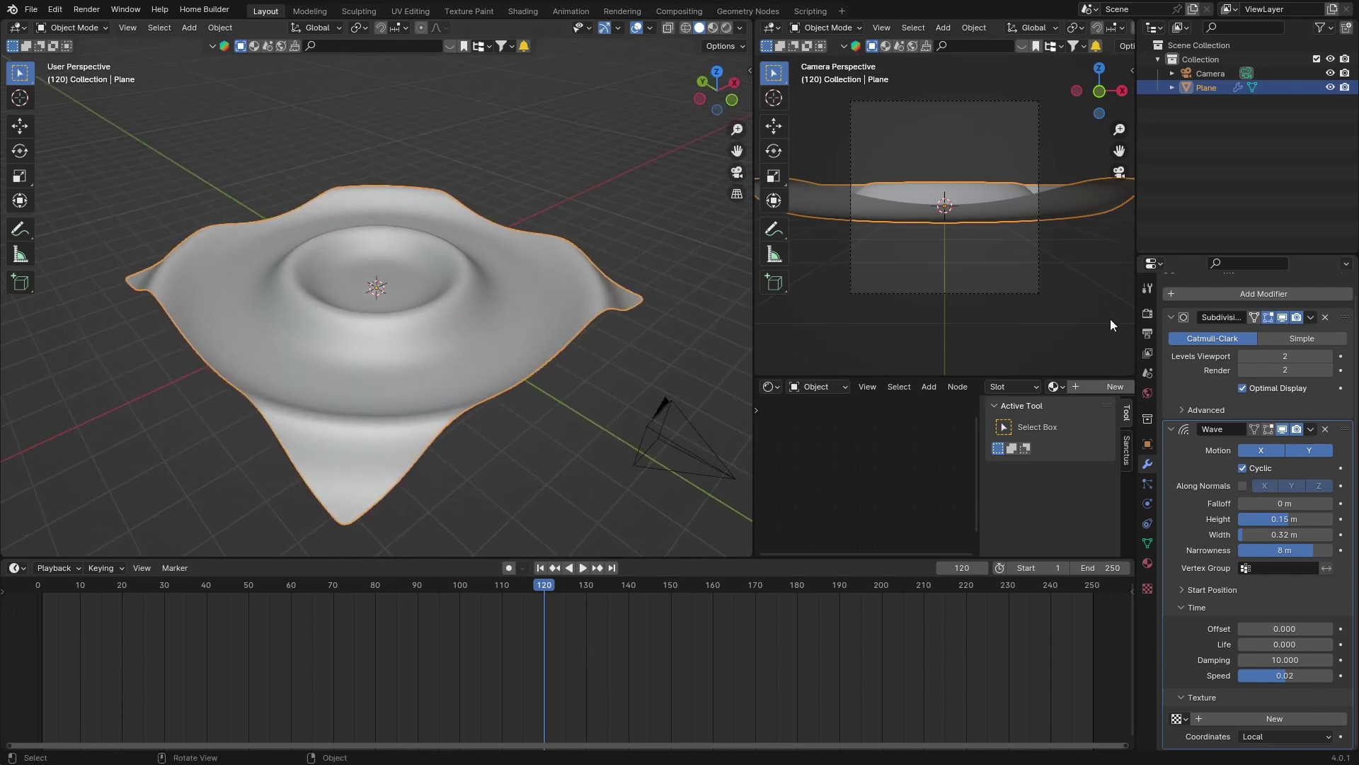
Switch the viewport to Rendered shading with scene lighting enabled
click(727, 29)
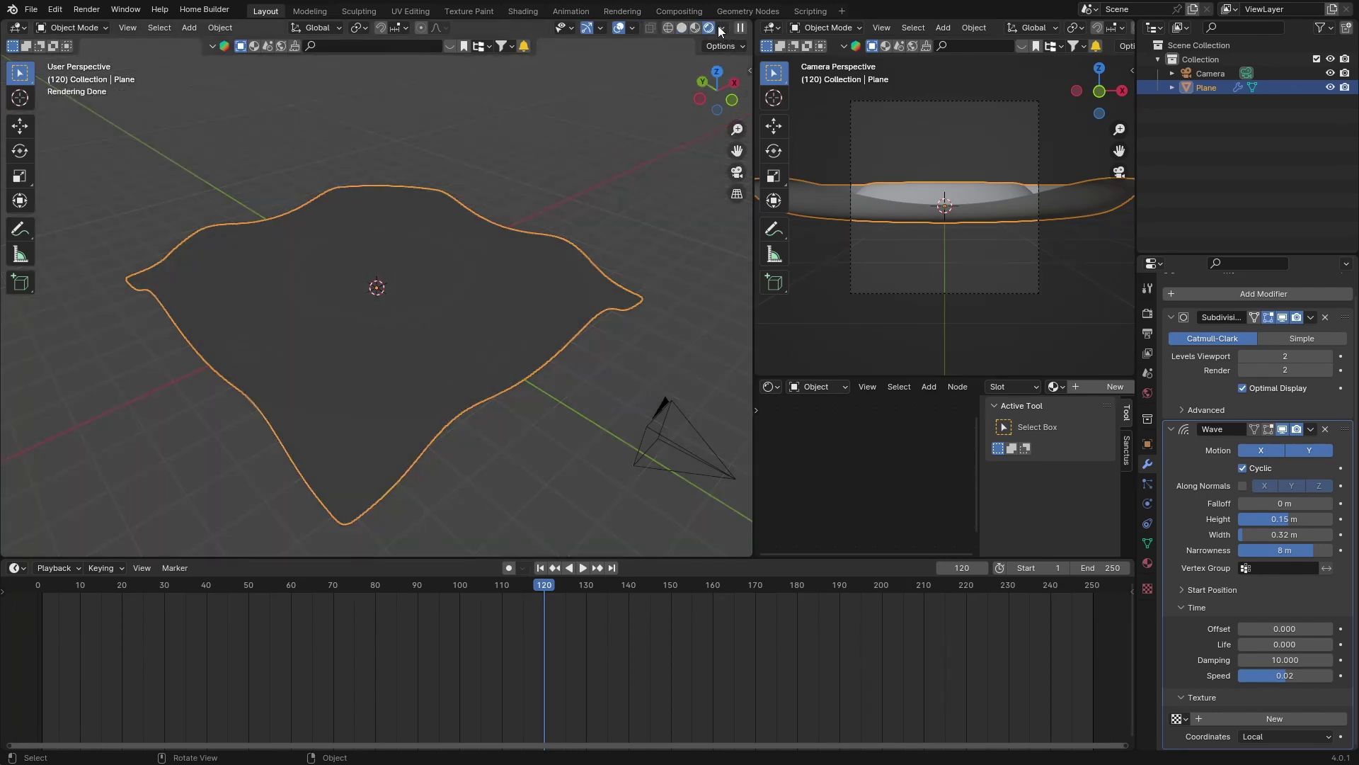
click(720, 29)
click(640, 143)
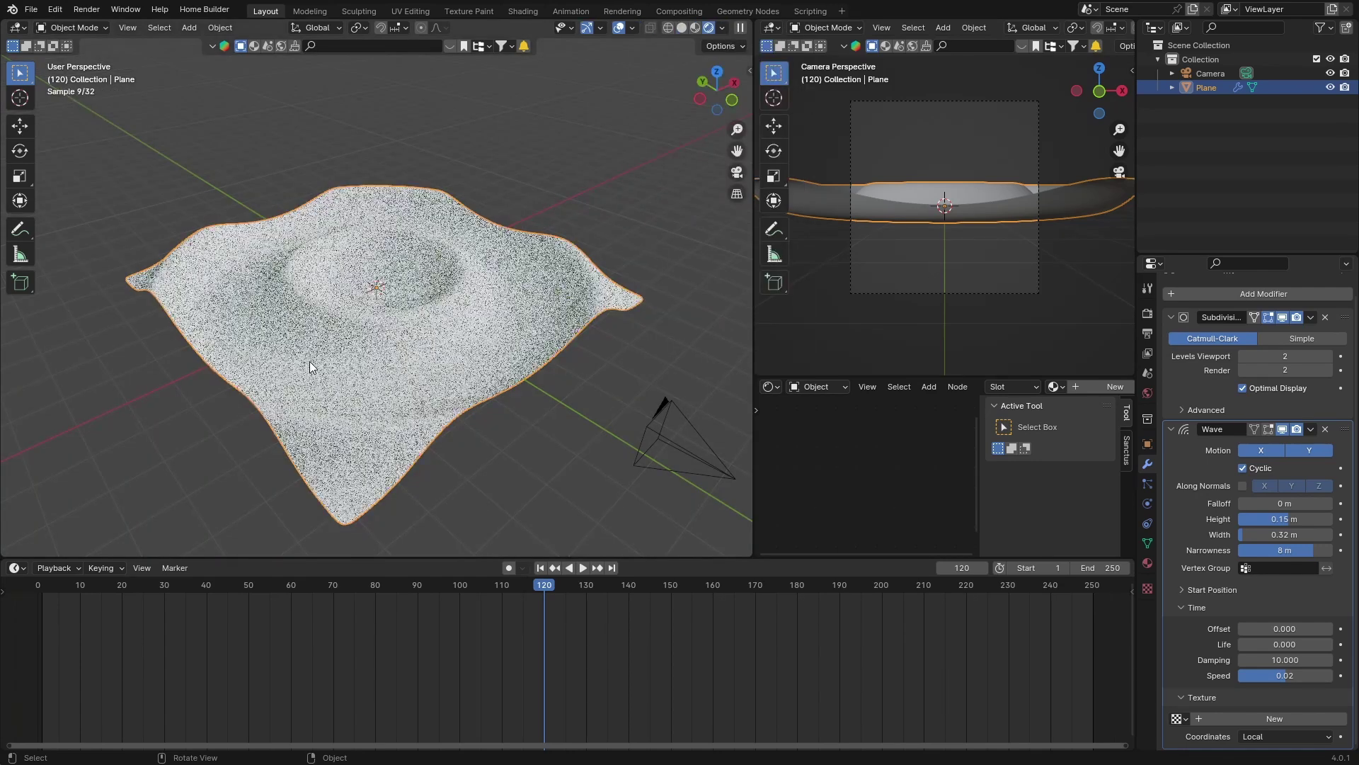
middle_drag(309, 362, 446, 320)
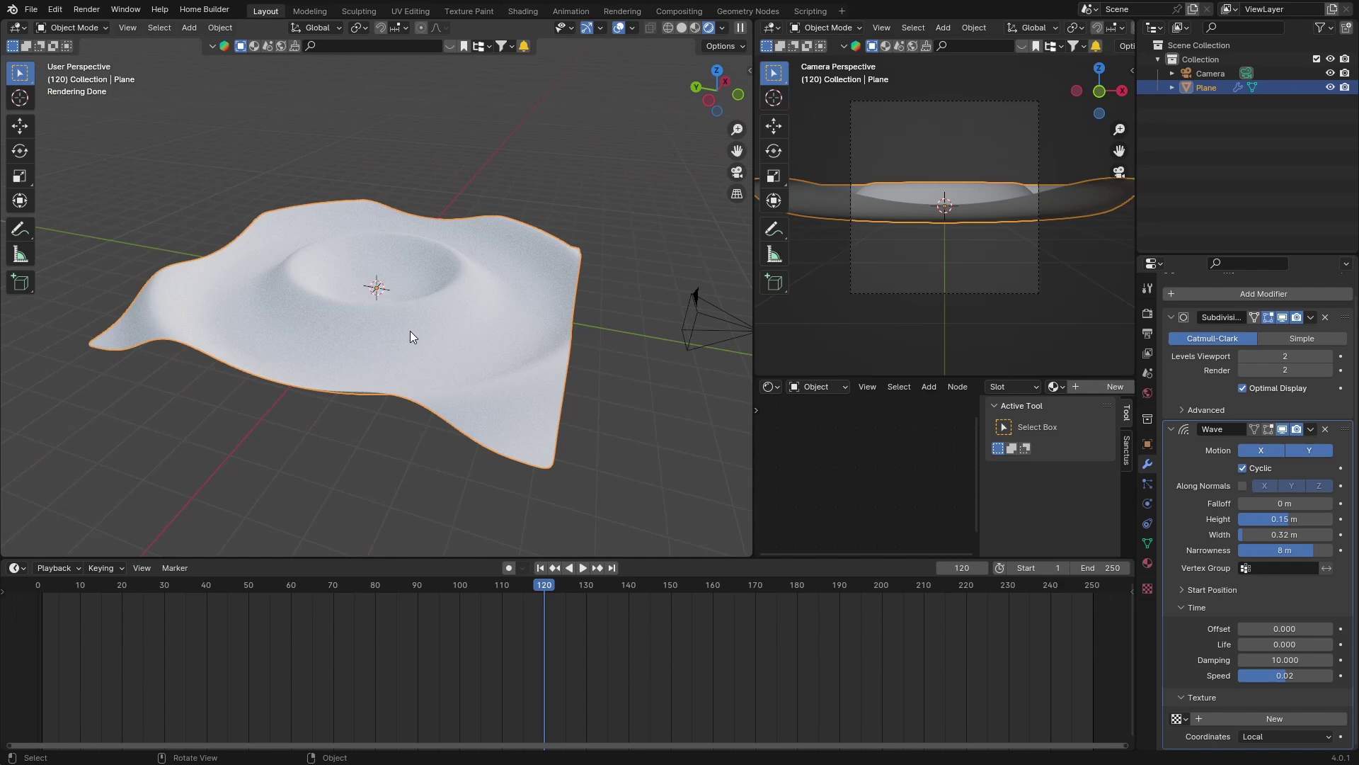
Create a new material for the plane with Metallic 0.681 and Roughness 0.172
click(1149, 563)
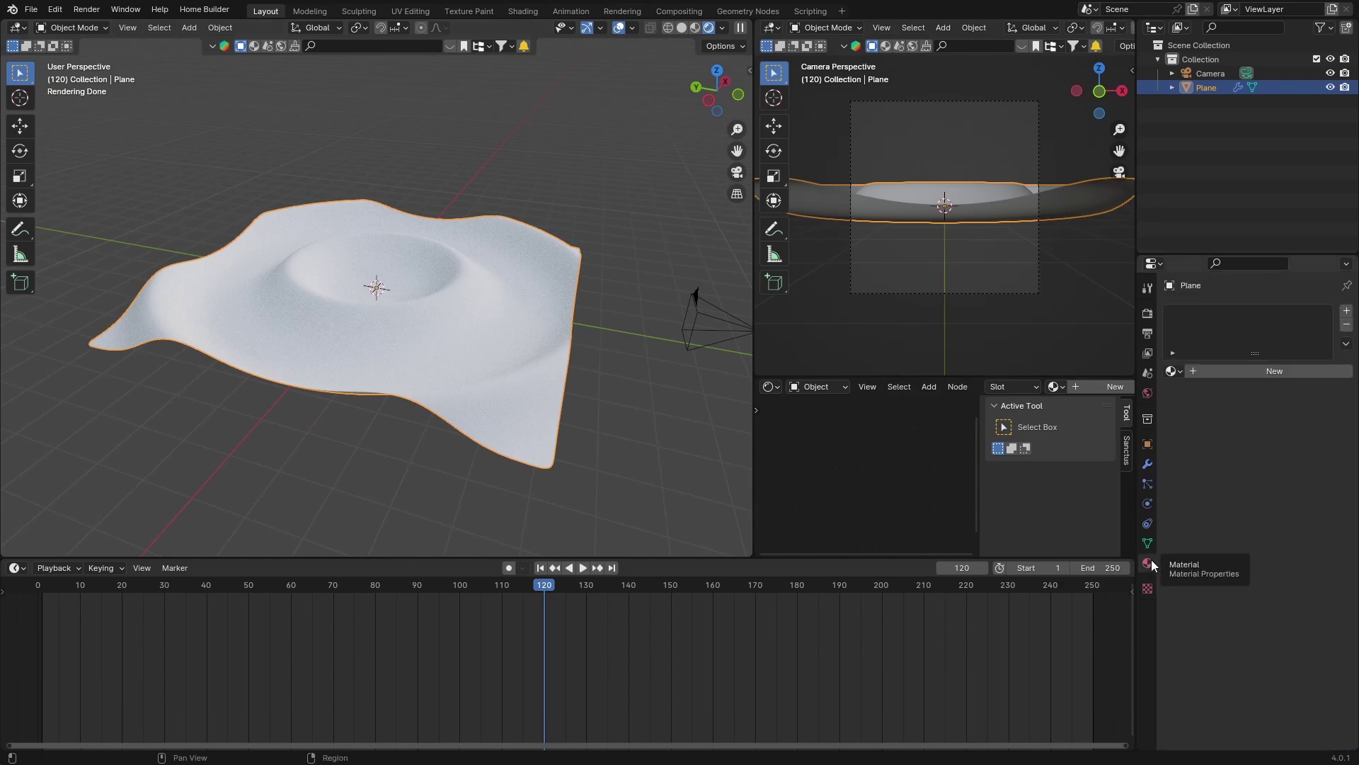
click(1275, 370)
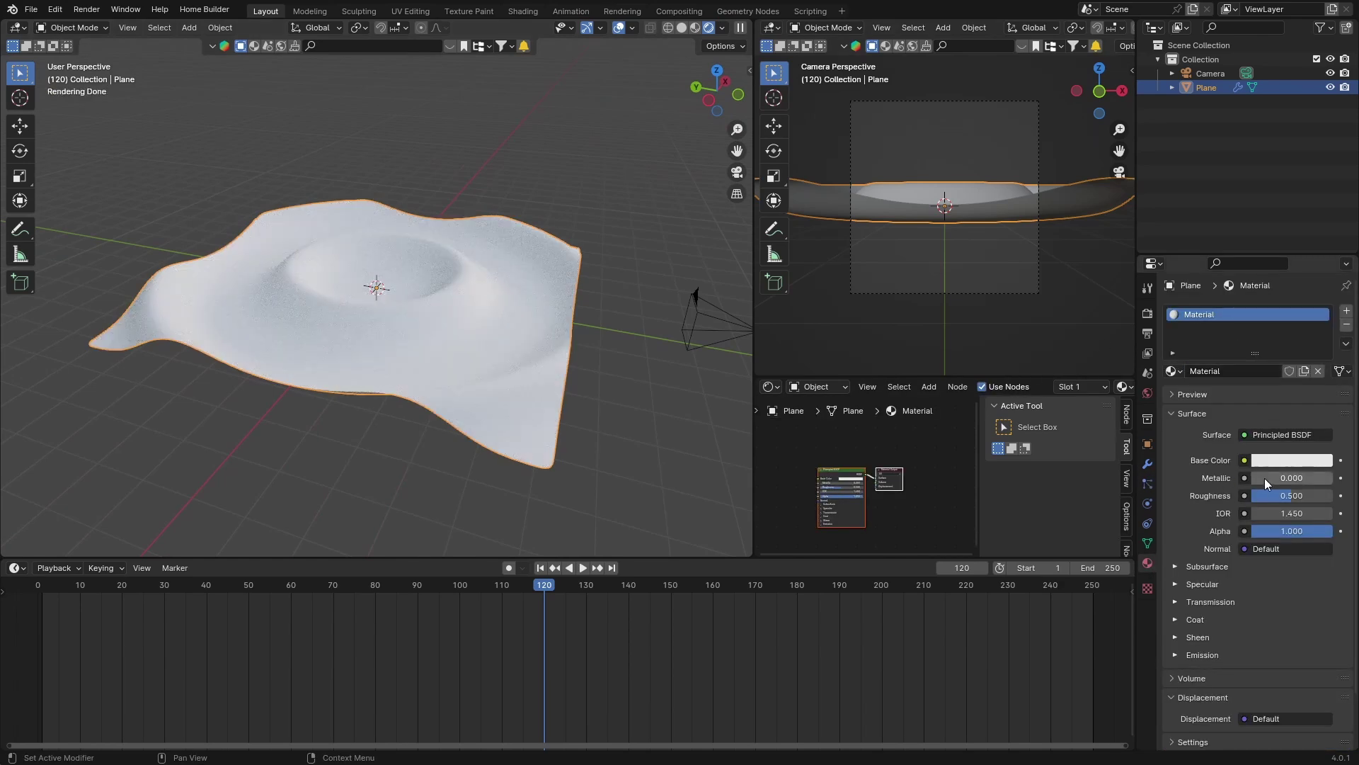
drag(1264, 479, 1309, 477)
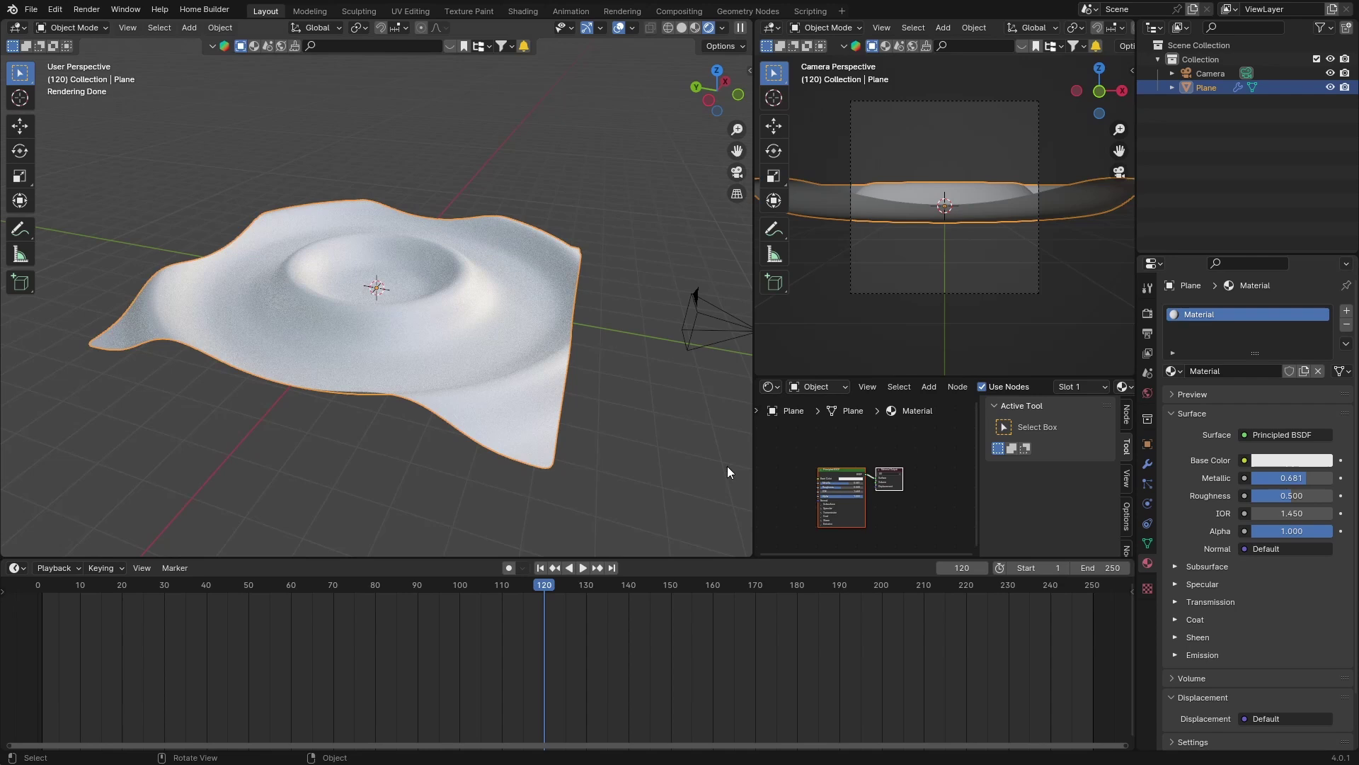
drag(1292, 495, 1264, 495)
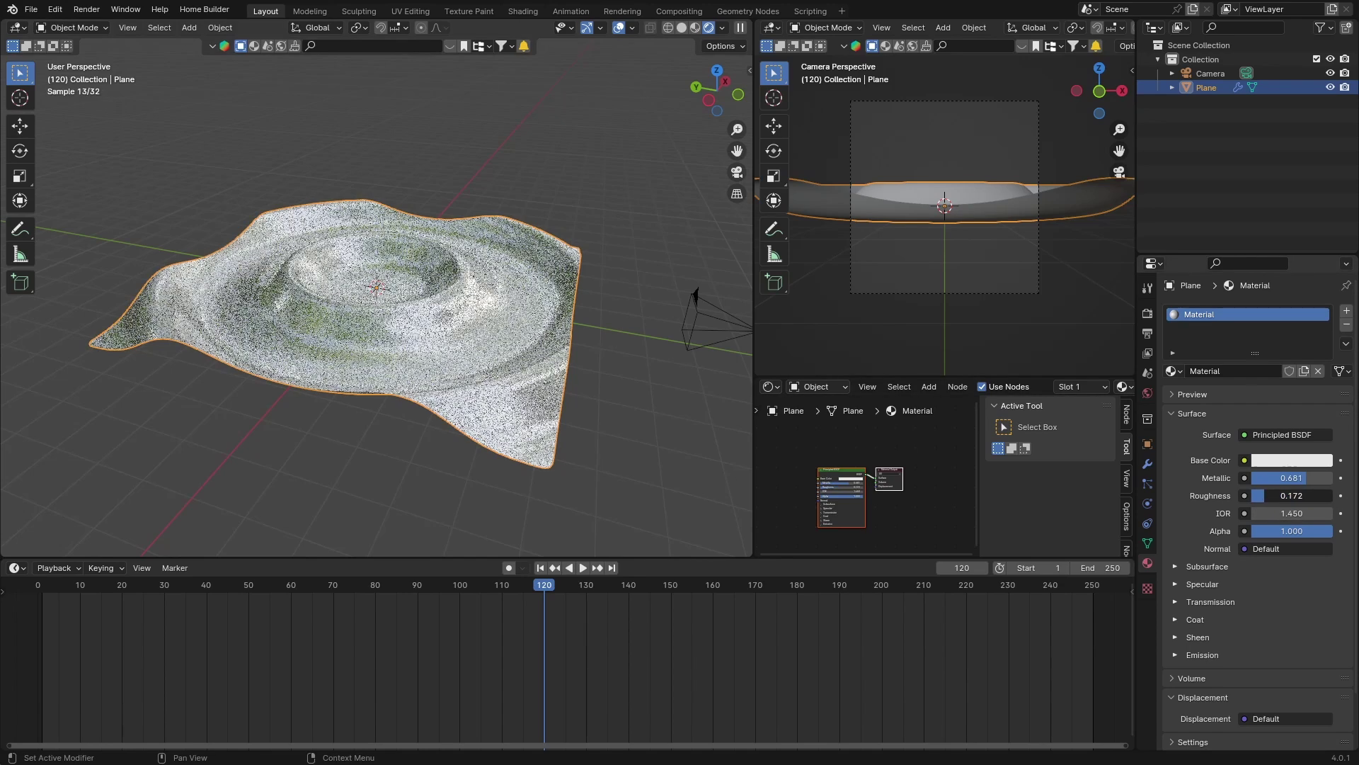
Make the material's base colour light blue, then a more saturated blue, while the wave plays
click(1292, 460)
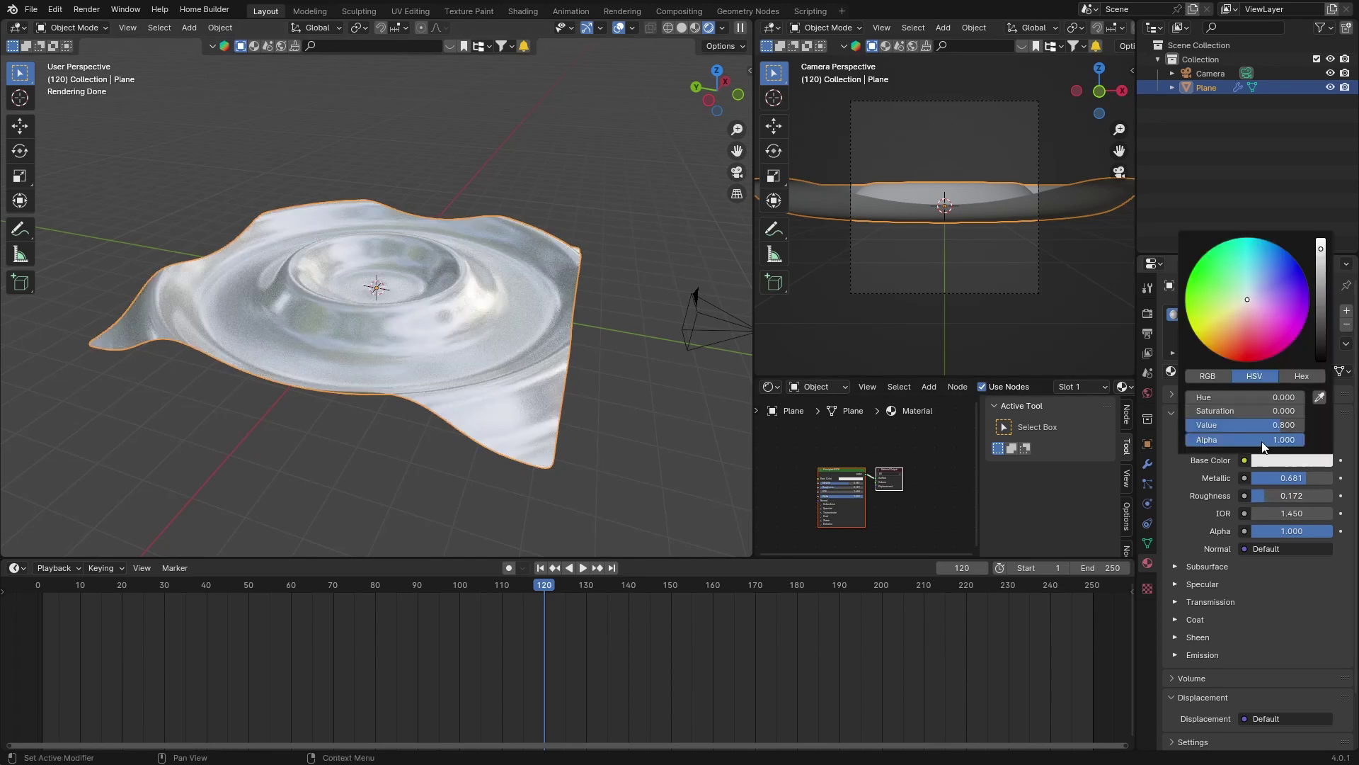
click(1253, 295)
key(space)
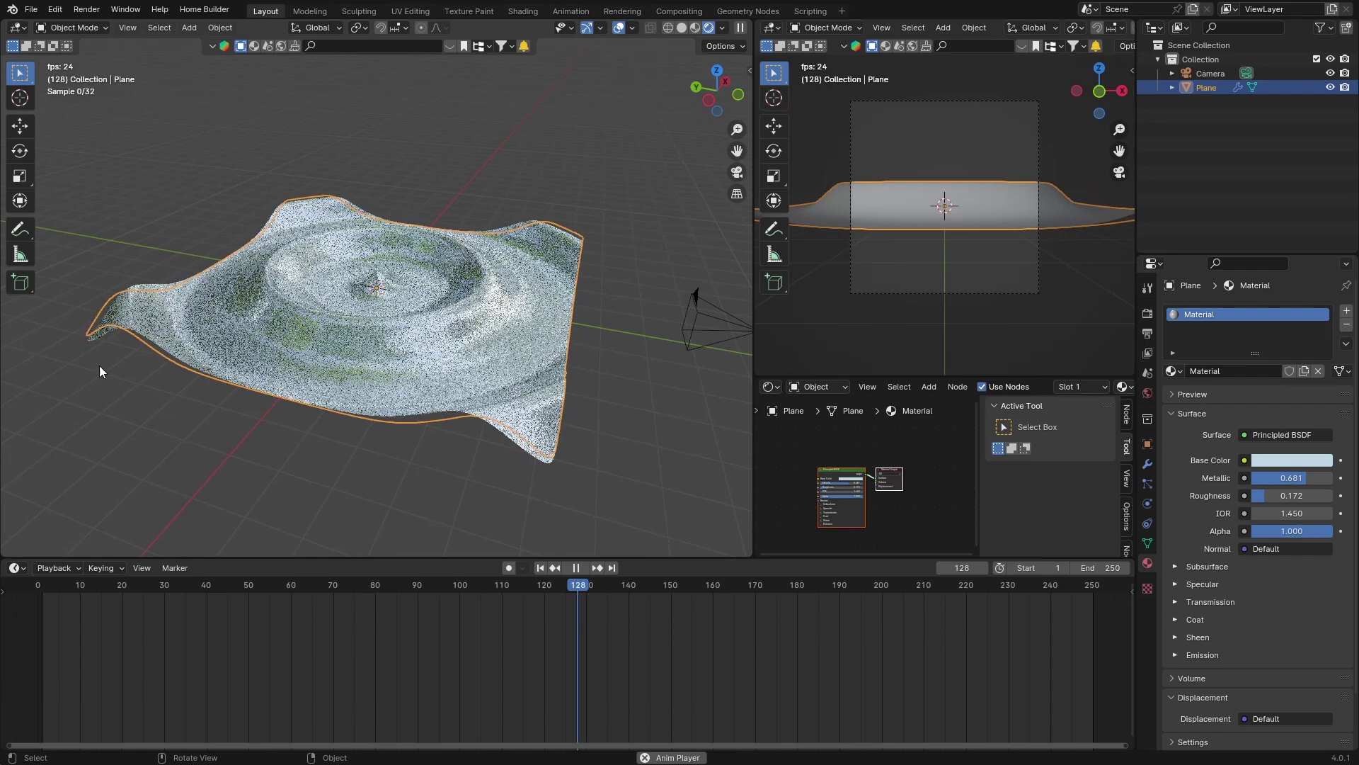
middle_drag(194, 369, 424, 371)
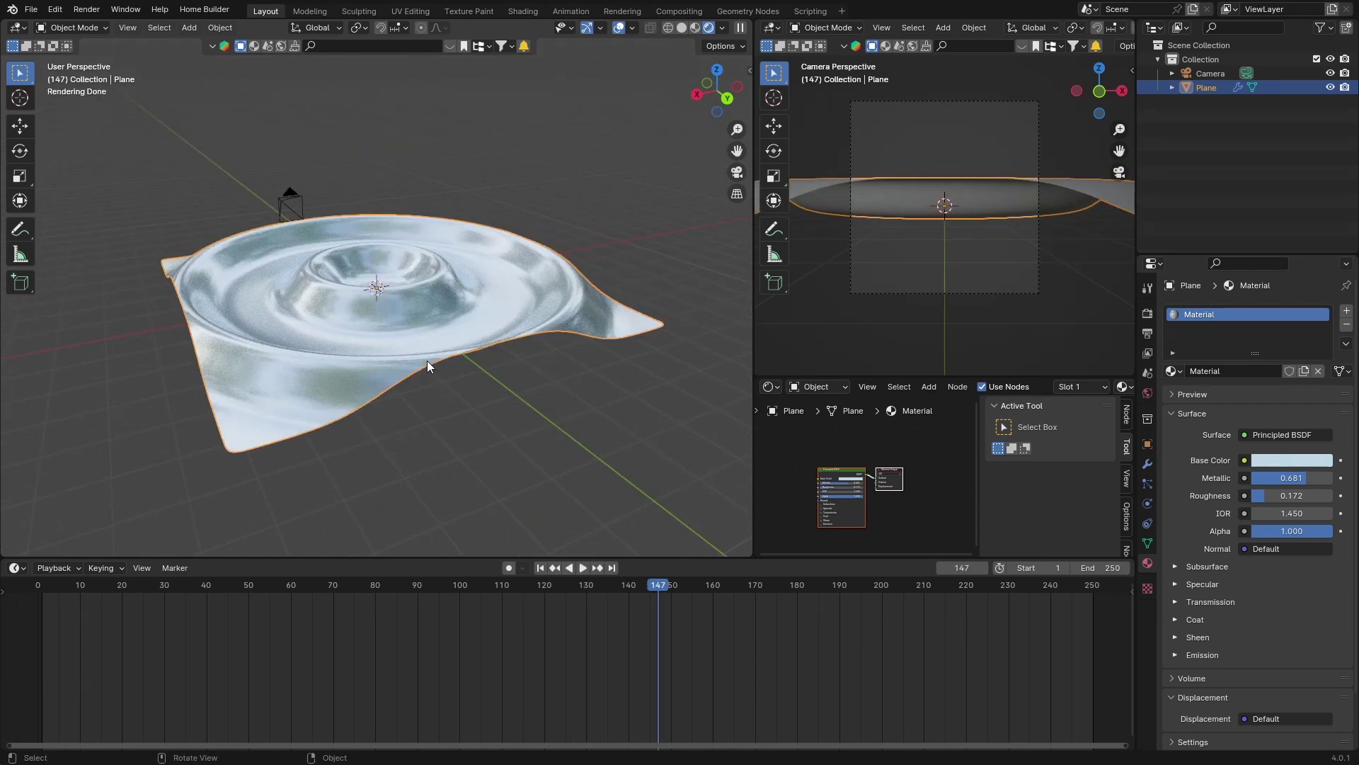
scroll(426, 360, up, 5)
click(1257, 460)
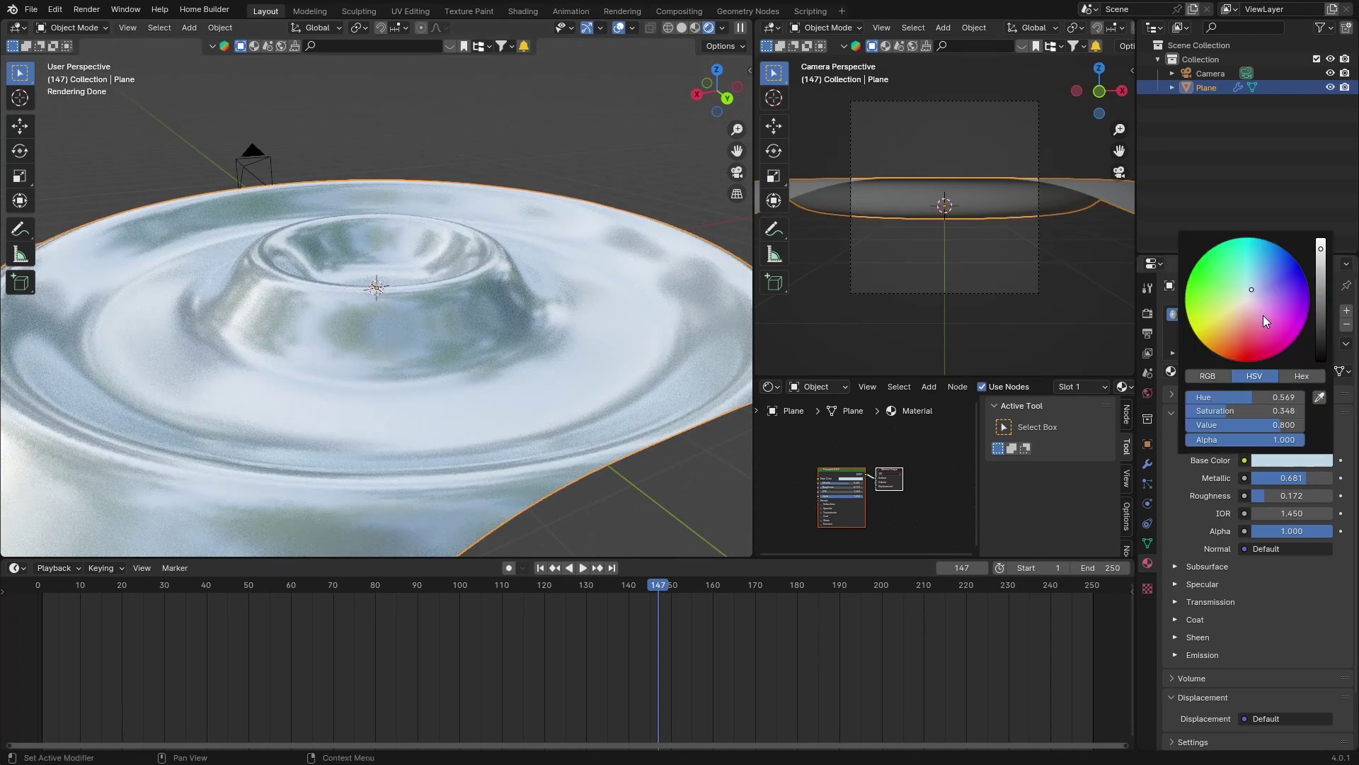
click(1260, 265)
key(space)
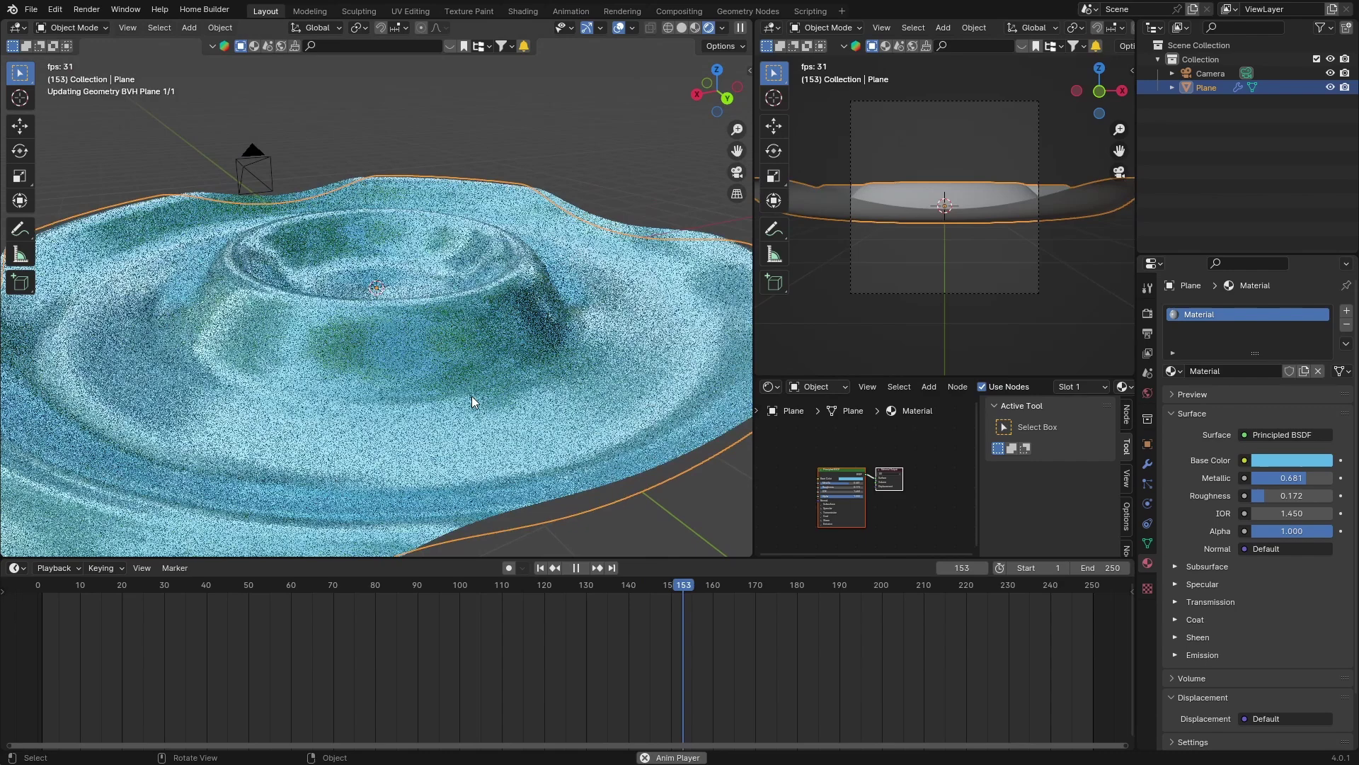